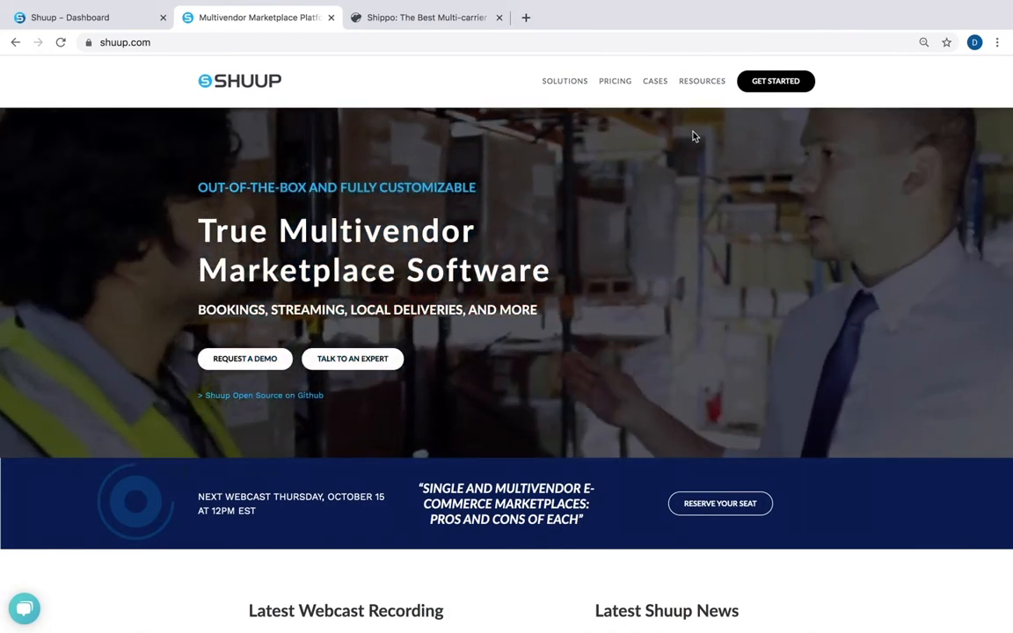
Switch to the Shippo site, accept its cookies and submit the completed free sign-up form.
{"action": "left_click", "coordinate": [474, 19]}
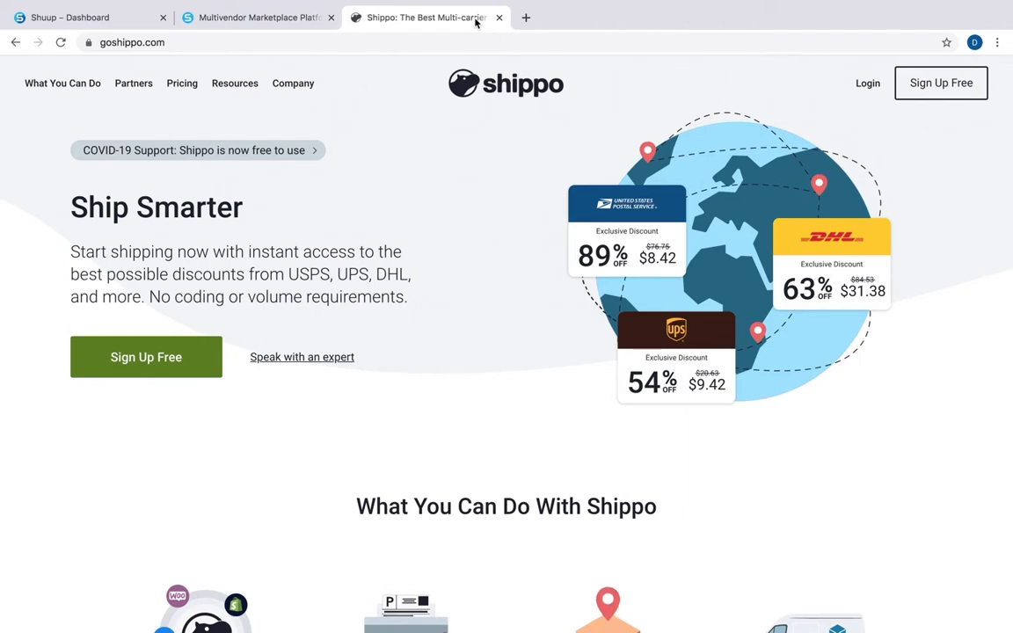
{"action": "left_click", "coordinate": [928, 92]}
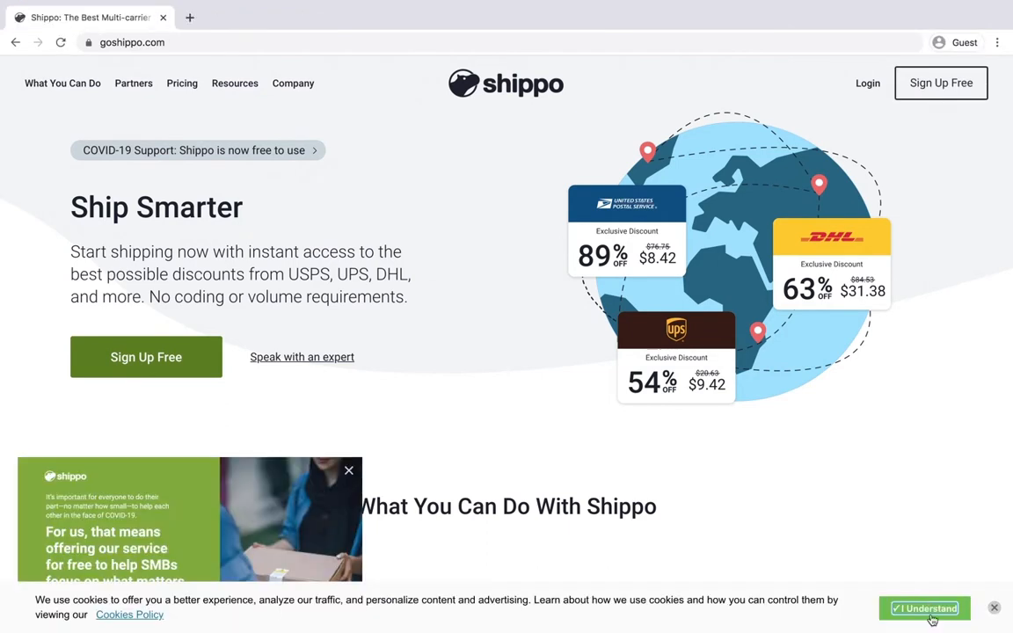
{"action": "left_click", "coordinate": [930, 608]}
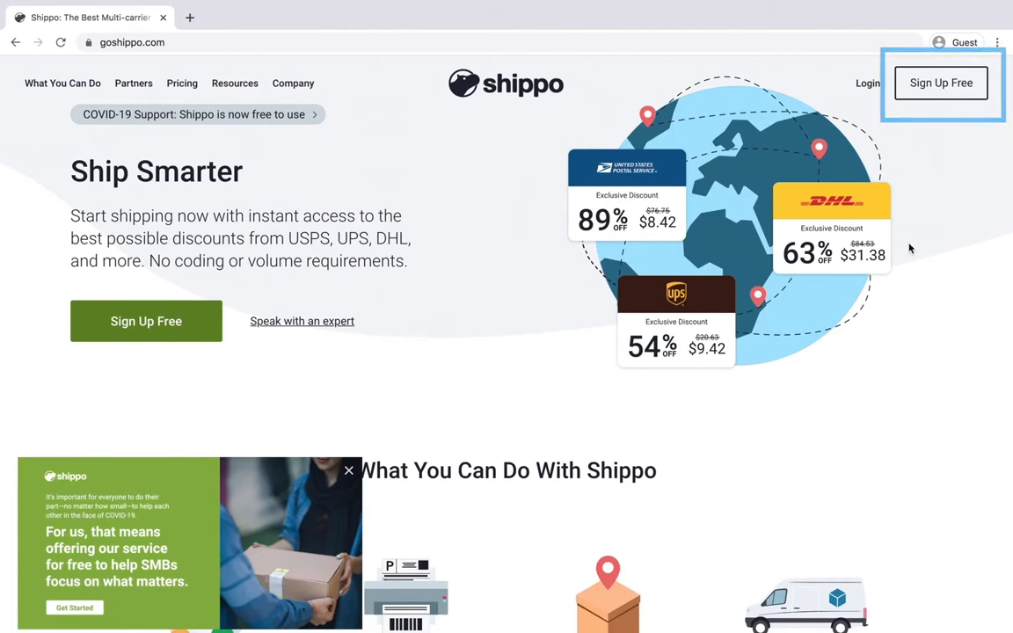
{"action": "left_click", "coordinate": [940, 87]}
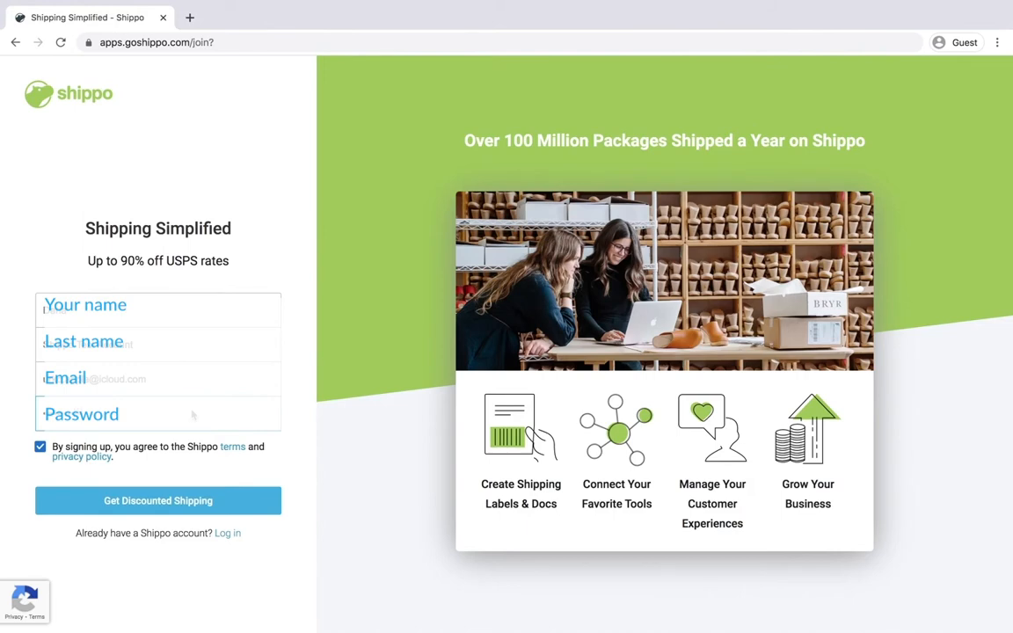
{"action": "left_click", "coordinate": [159, 501]}
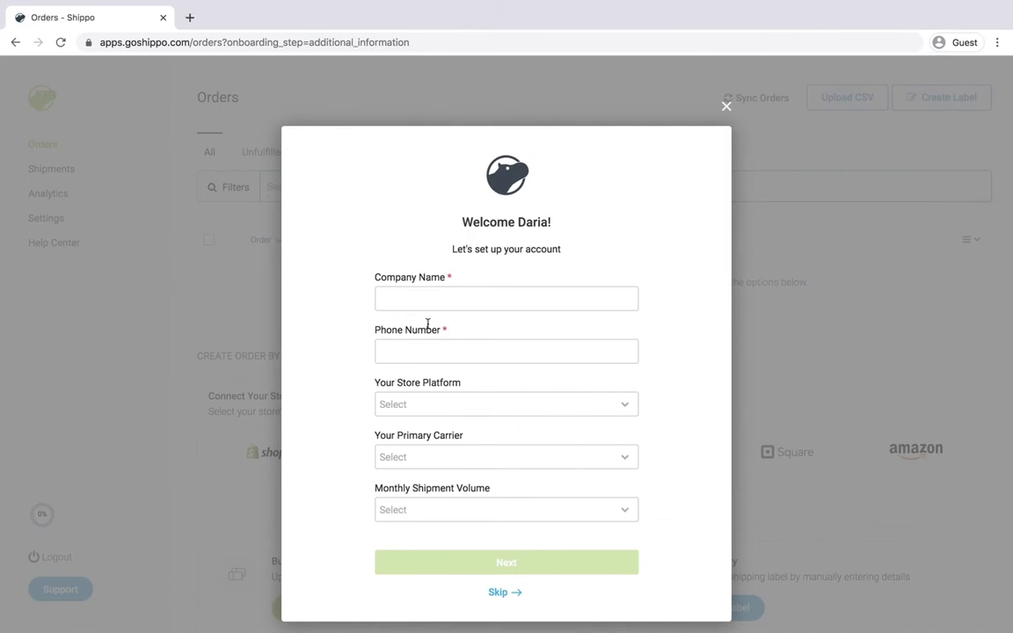
Enter Shuup as the company name in the account setup form.
{"action": "left_click", "coordinate": [424, 308]}
{"action": "type", "text": "S"}
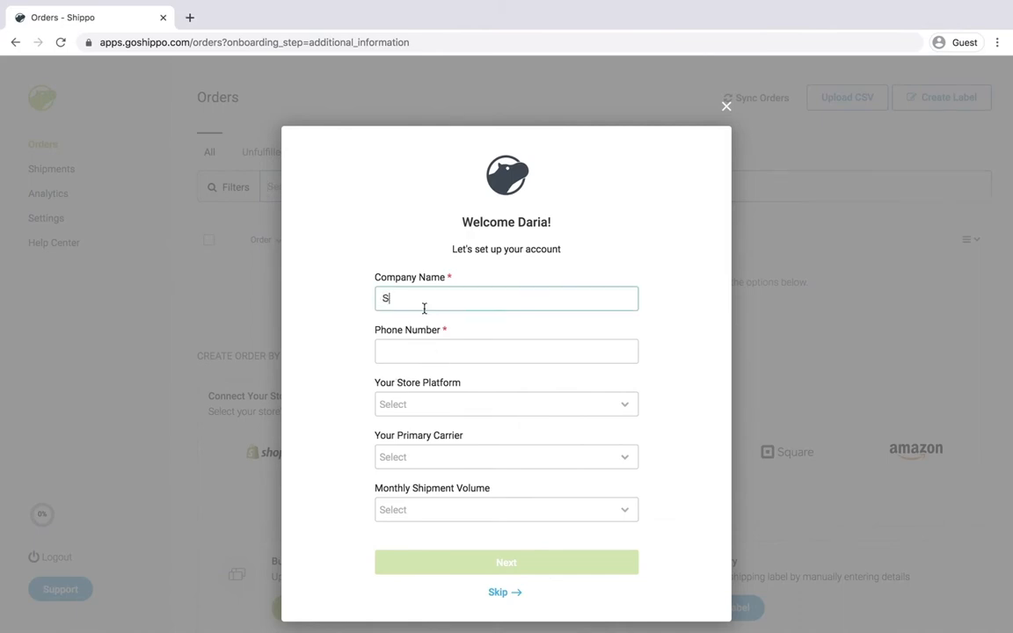
{"action": "type", "text": "huup"}
{"action": "left_click", "coordinate": [468, 355]}
Set the store platform to Other and specify Shuup as the platform's name.
{"action": "left_click", "coordinate": [465, 404]}
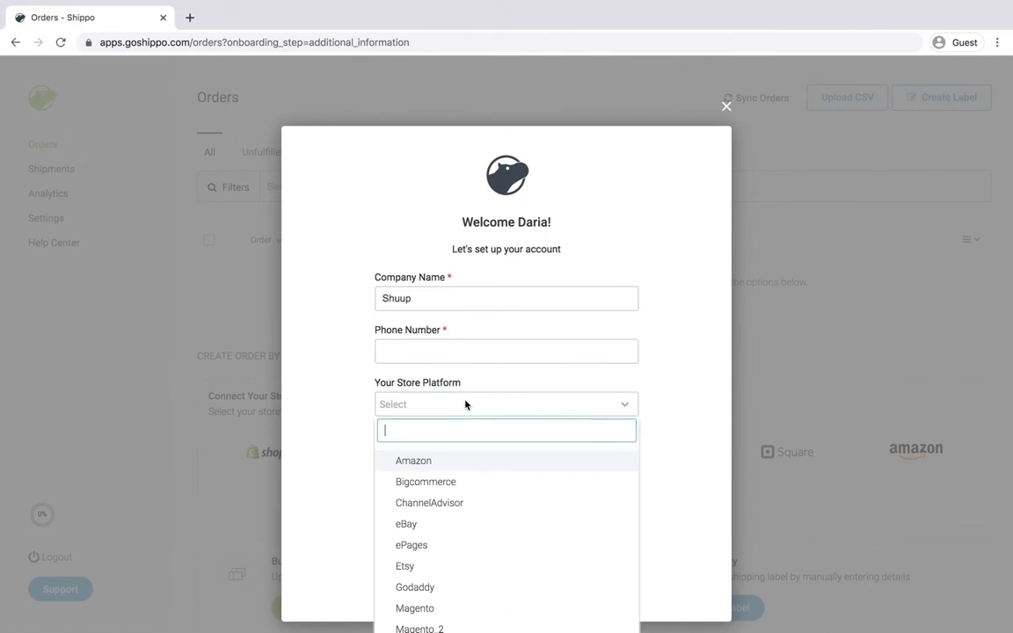
{"action": "scroll", "coordinate": [470, 463], "scroll_direction": "down", "scroll_amount": 5}
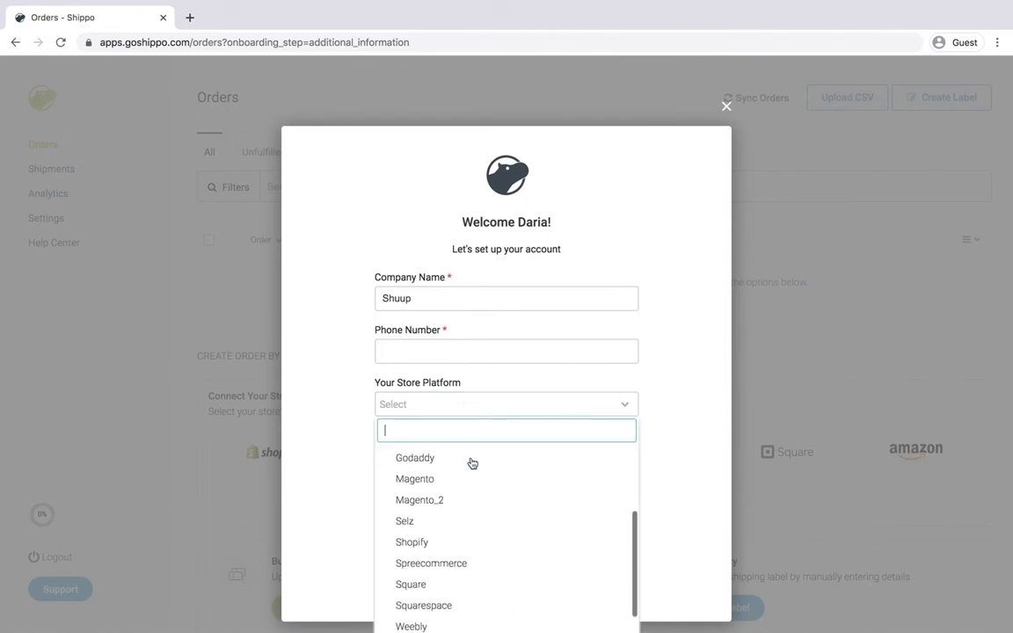
{"action": "scroll", "coordinate": [448, 598], "scroll_direction": "down", "scroll_amount": 1}
{"action": "left_click", "coordinate": [448, 599]}
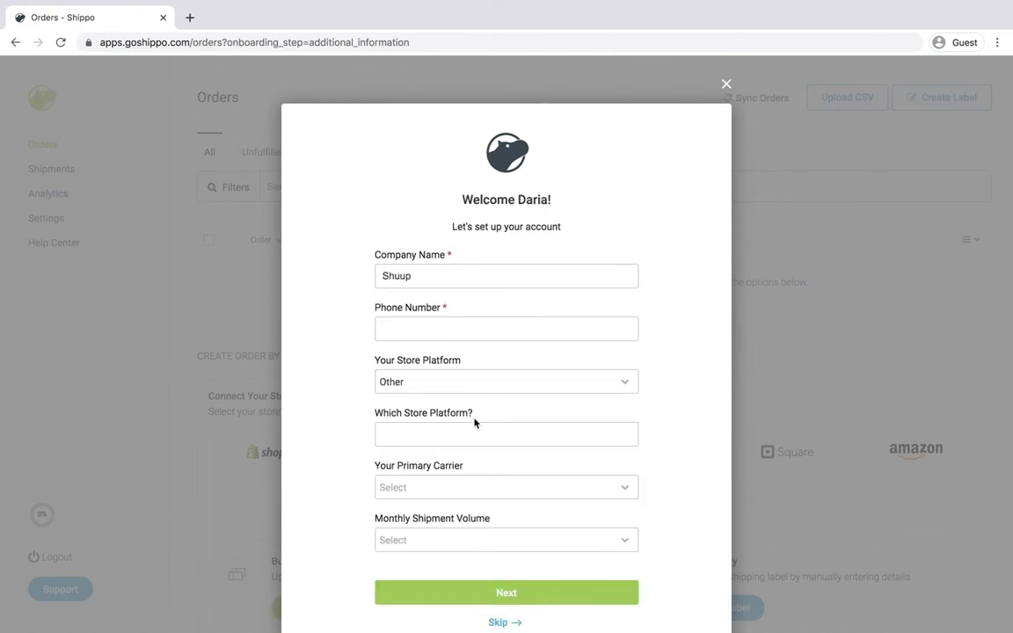
{"action": "scroll", "coordinate": [475, 422], "scroll_direction": "down", "scroll_amount": 1}
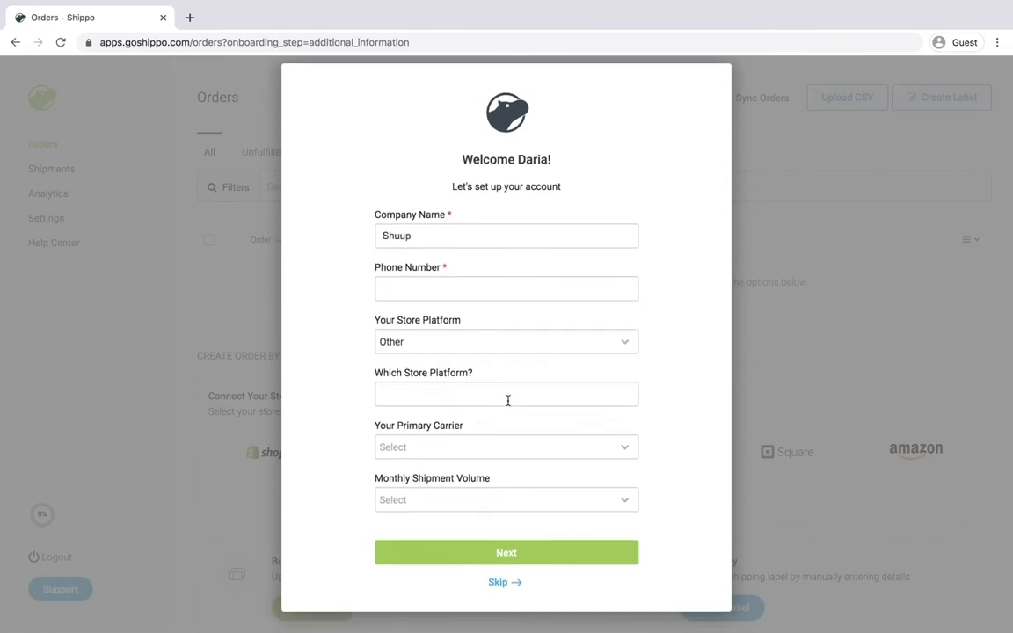
{"action": "left_click", "coordinate": [506, 397]}
{"action": "type", "text": "Shuup"}
Set the primary carrier to USPS.
{"action": "left_click", "coordinate": [592, 450]}
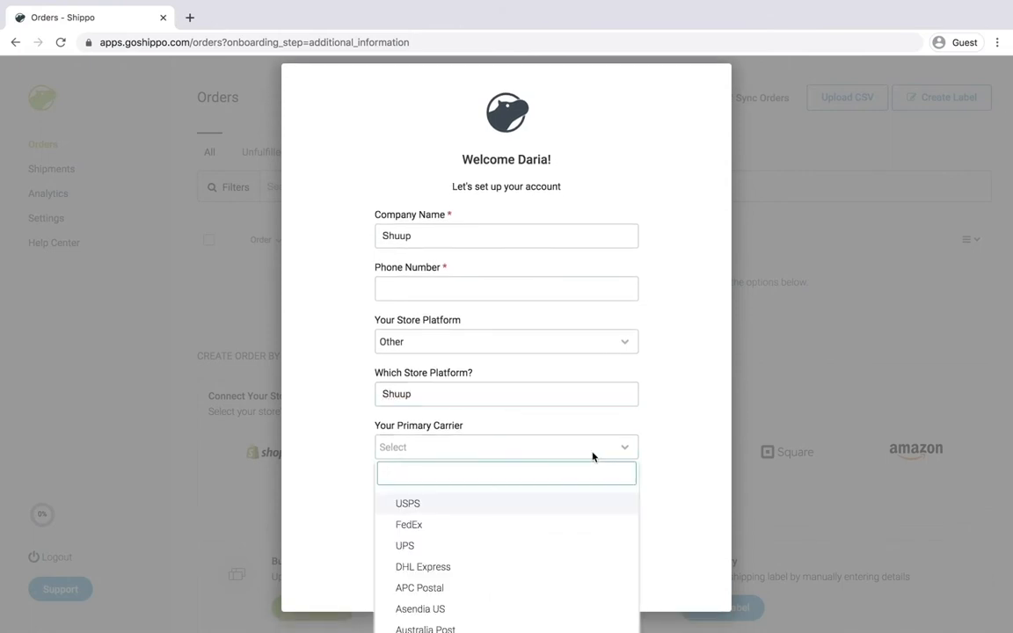
{"action": "scroll", "coordinate": [583, 506], "scroll_direction": "down", "scroll_amount": 3}
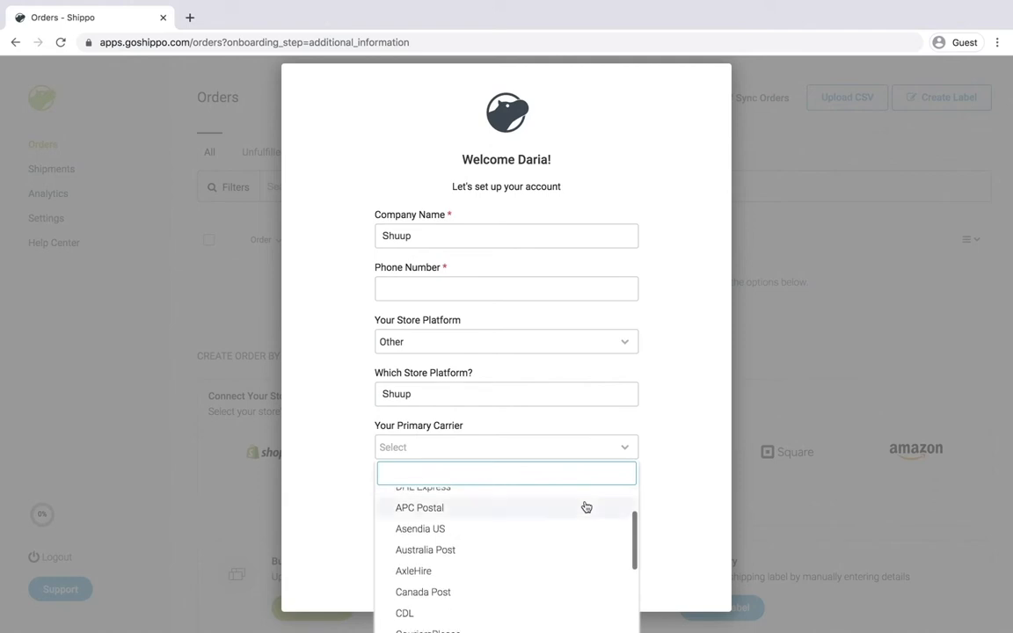
{"action": "scroll", "coordinate": [586, 507], "scroll_direction": "down", "scroll_amount": 4}
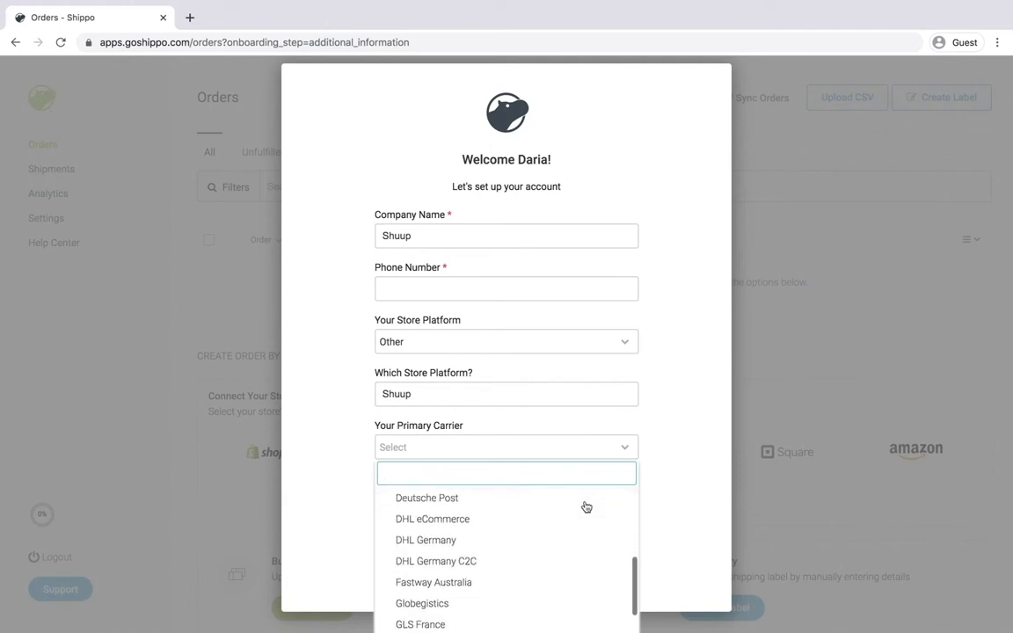
{"action": "scroll", "coordinate": [584, 506], "scroll_direction": "up", "scroll_amount": 7}
{"action": "type", "text": "usp"}
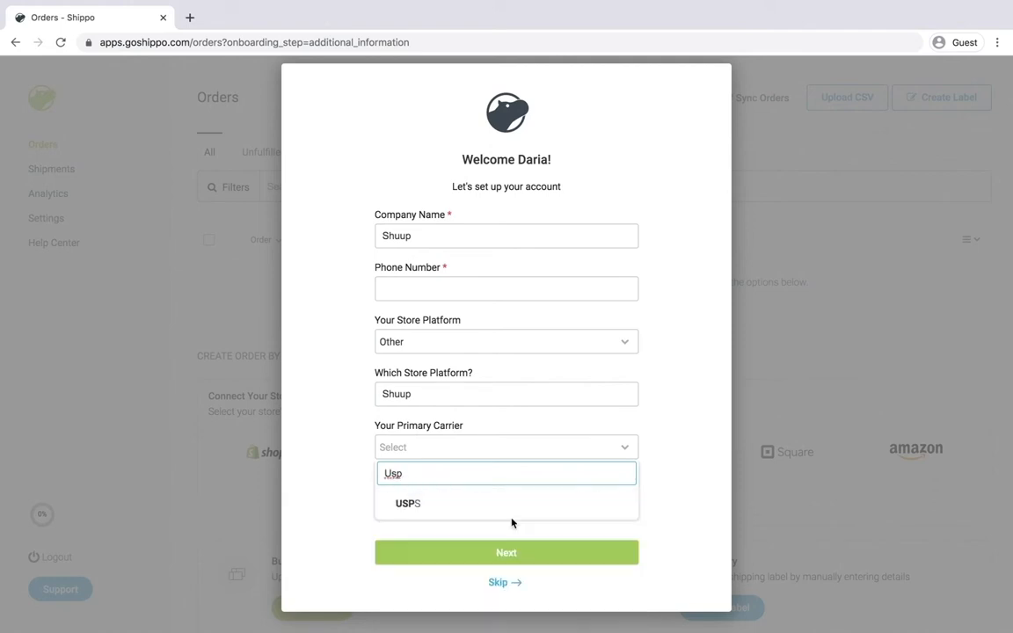
{"action": "key", "text": "Return"}
Set the monthly shipment volume to 0 - 10 and continue to the sender address.
{"action": "left_click", "coordinate": [517, 503]}
{"action": "left_click", "coordinate": [526, 526]}
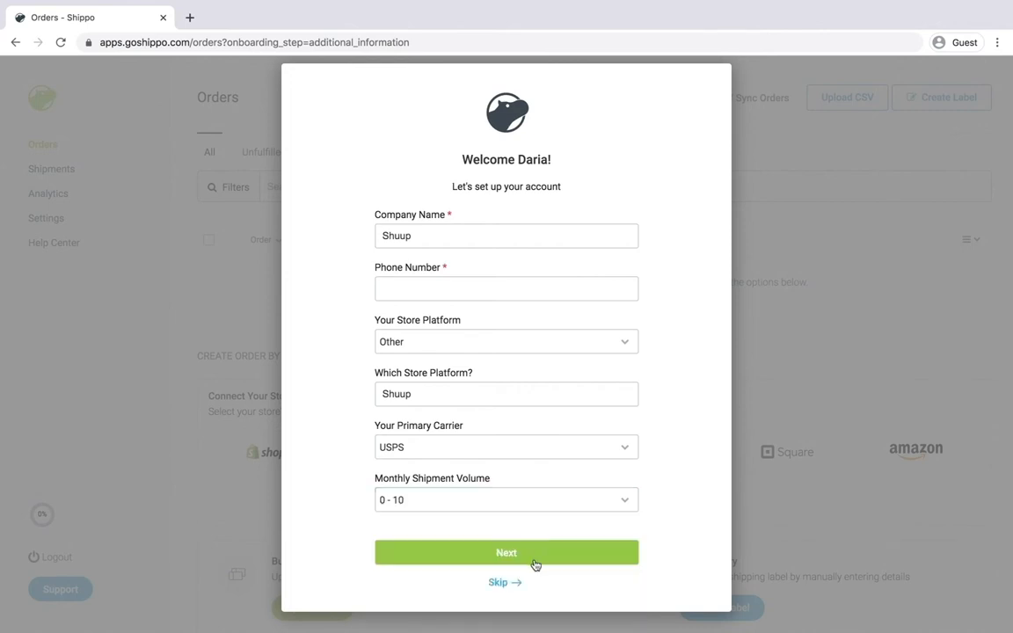
{"action": "left_click", "coordinate": [535, 564]}
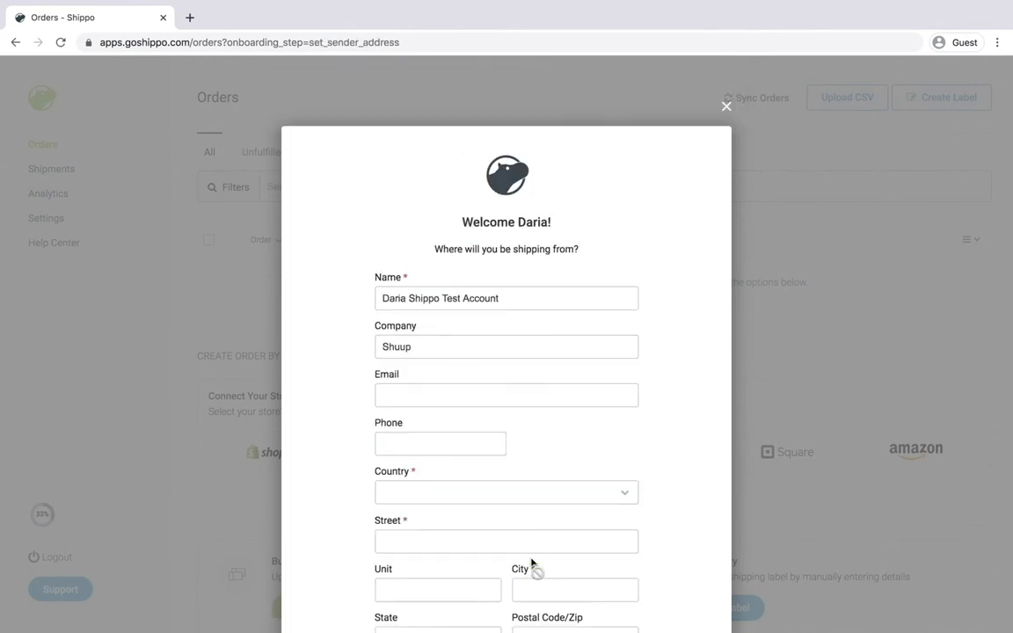
Submit the sender address, then finish the setup with Other as the answer to how you heard about Shippo.
{"action": "scroll", "coordinate": [530, 497], "scroll_direction": "down", "scroll_amount": 3}
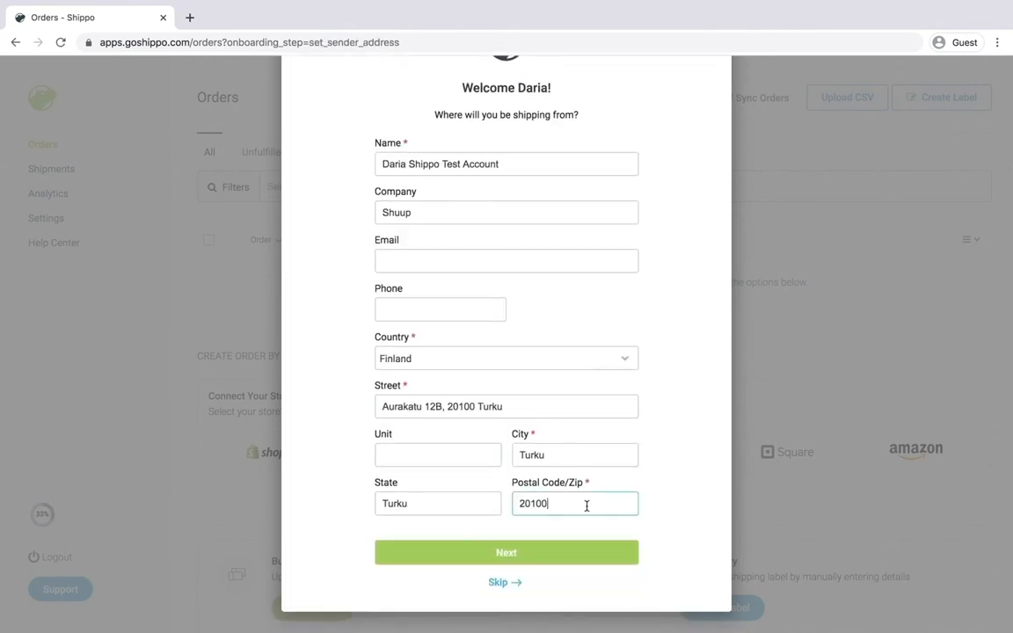
{"action": "left_click", "coordinate": [604, 553]}
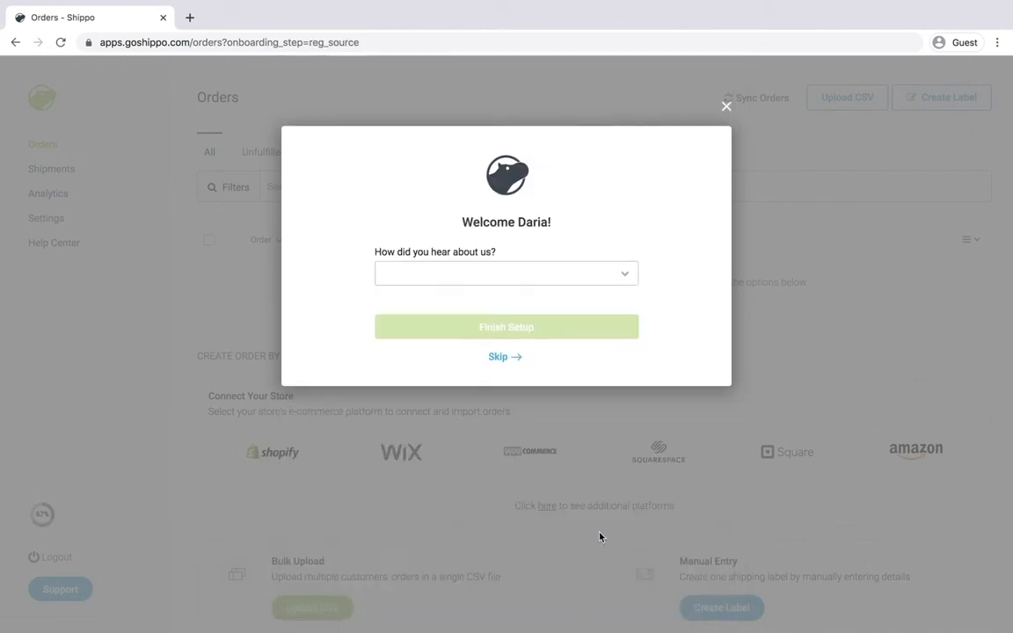
{"action": "left_click", "coordinate": [609, 274]}
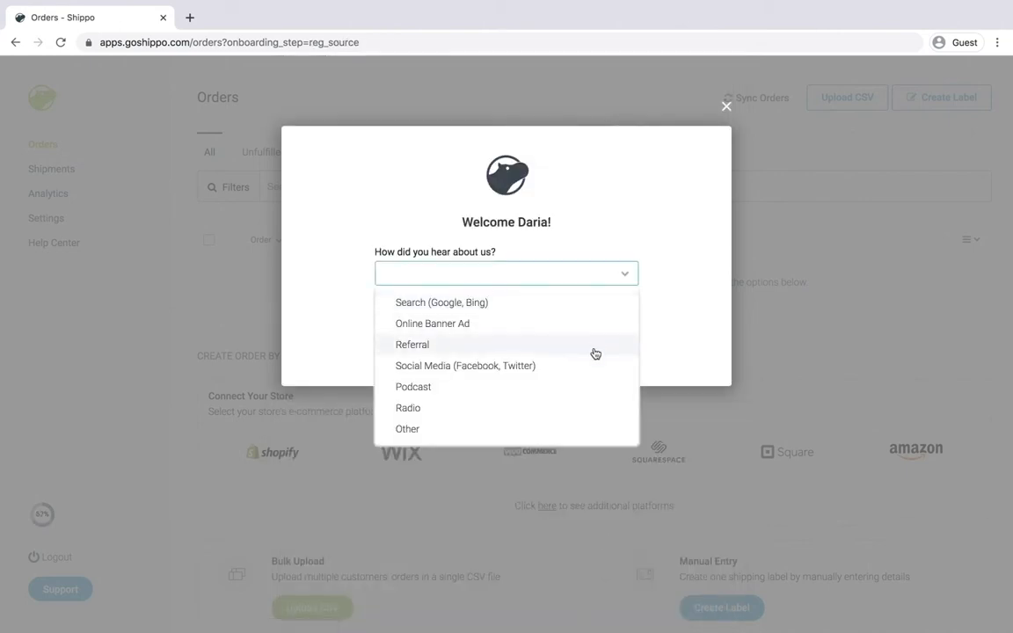
{"action": "left_click", "coordinate": [539, 430]}
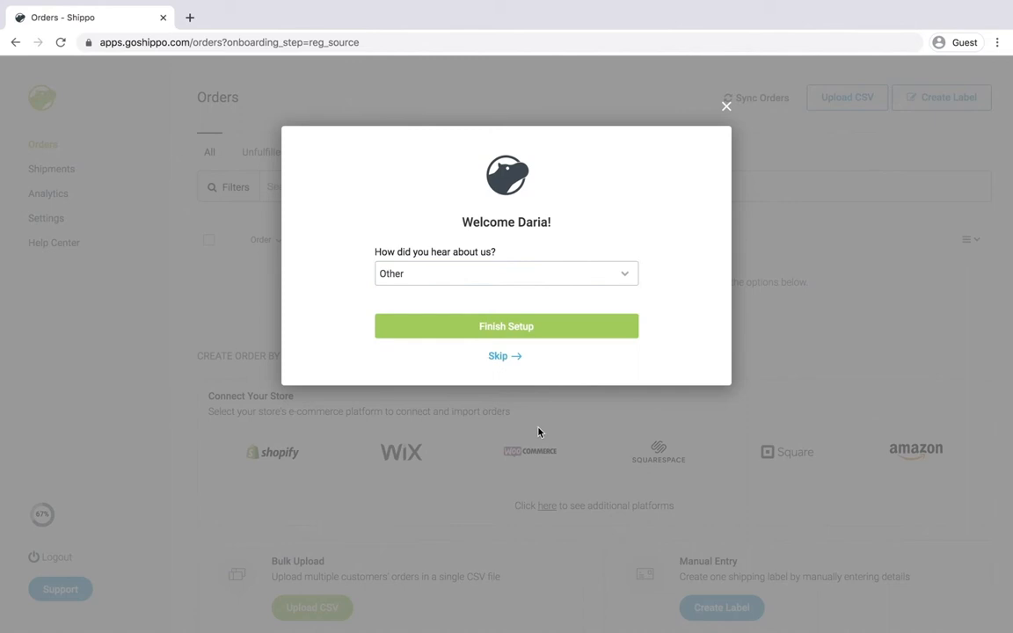
{"action": "left_click", "coordinate": [552, 335]}
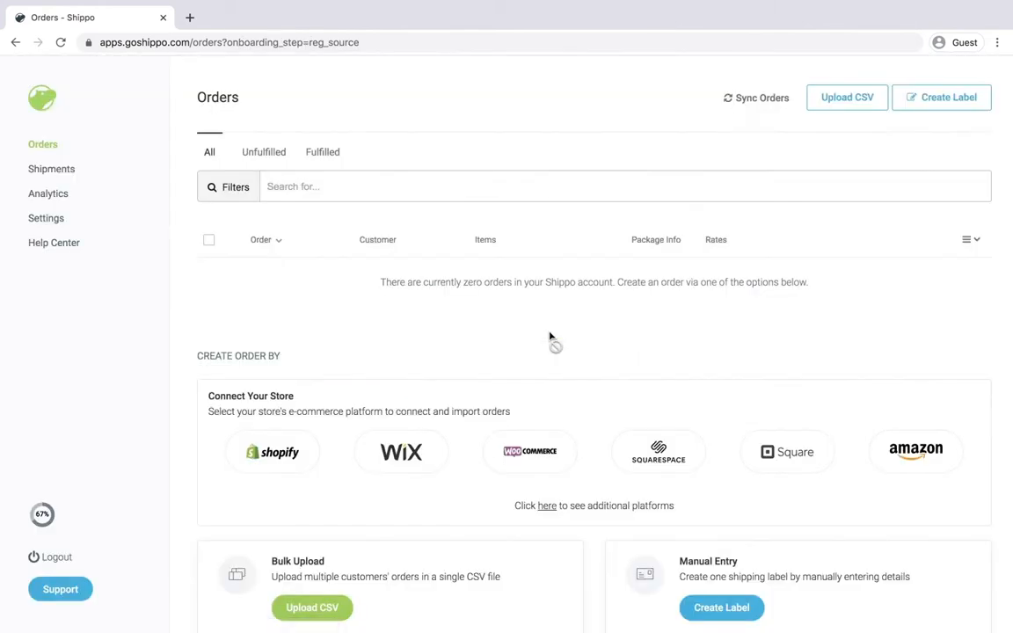
Generate a test token in Shippo's API settings and select it for copying.
{"action": "left_click", "coordinate": [51, 224]}
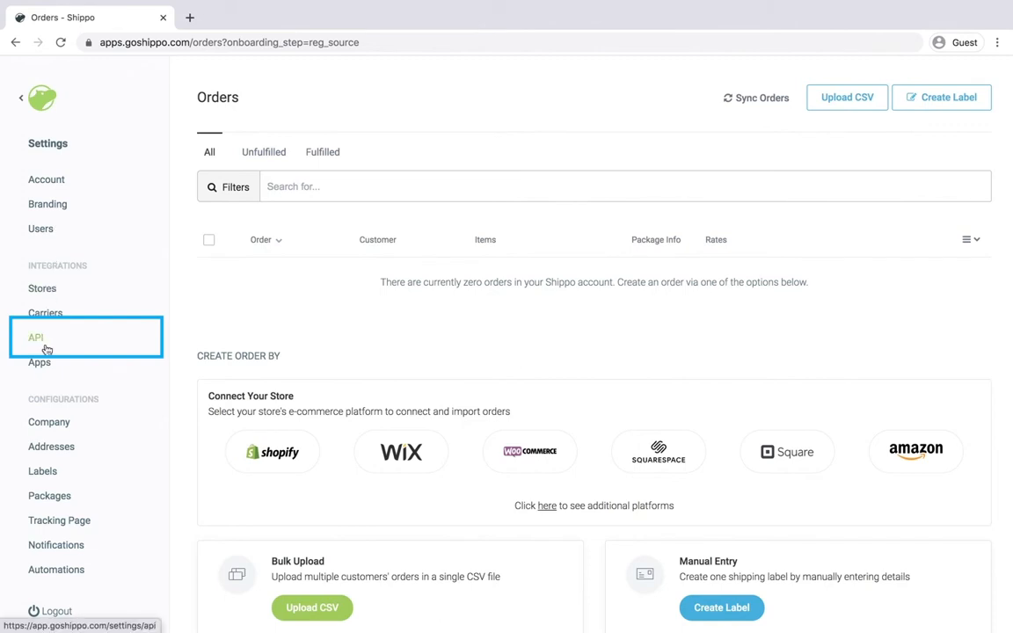
{"action": "left_click", "coordinate": [47, 349]}
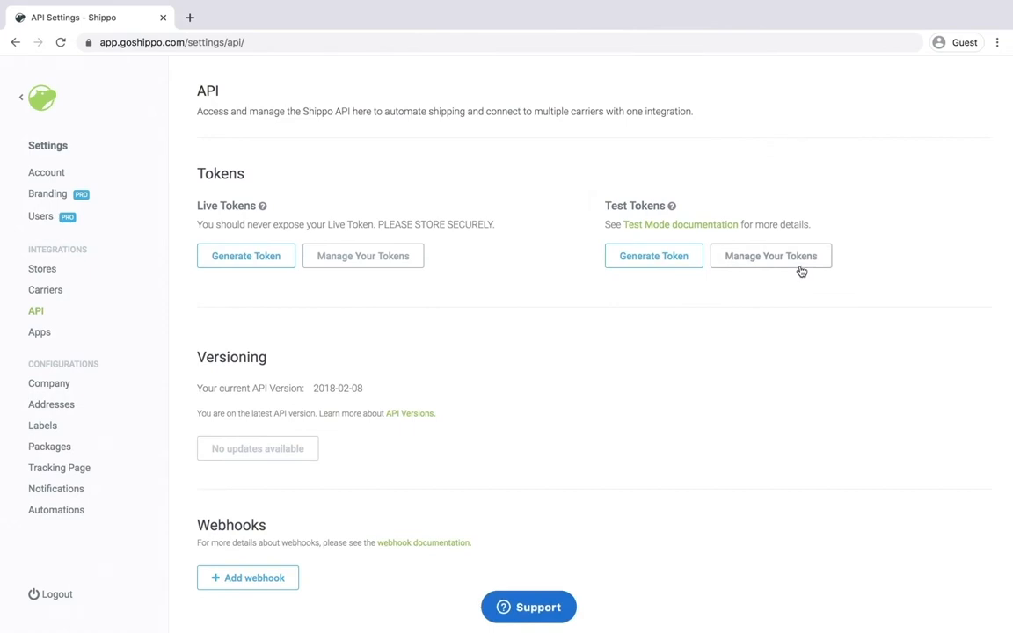
{"action": "left_click", "coordinate": [673, 263]}
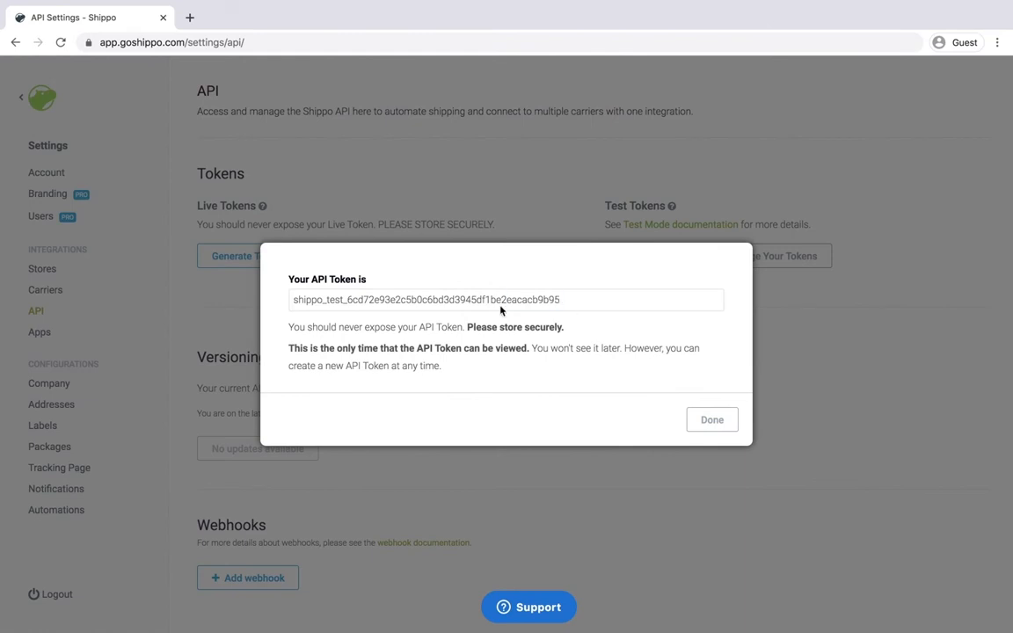
{"action": "double_click", "coordinate": [291, 305]}
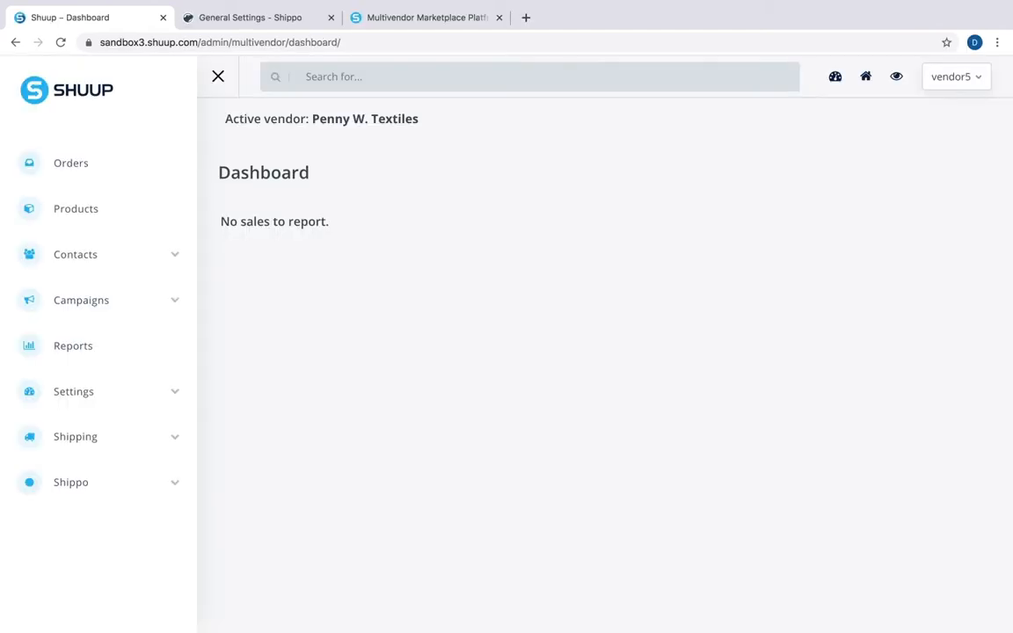
Start a new shipping service provider of type Shippo in the Shuup vendor admin.
{"action": "left_click", "coordinate": [145, 440]}
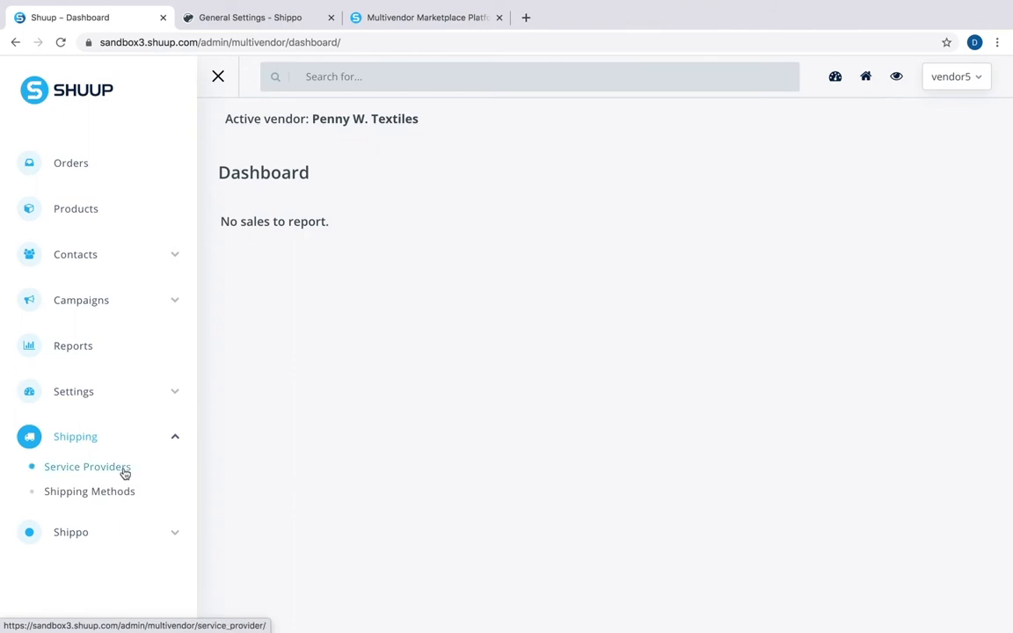
{"action": "left_click", "coordinate": [125, 474]}
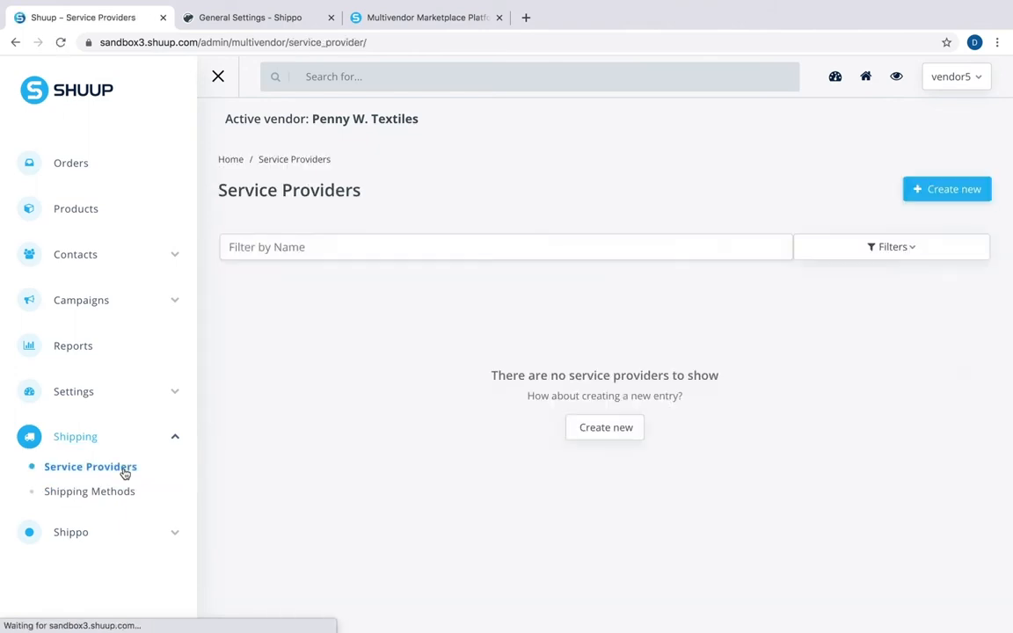
{"action": "left_click", "coordinate": [962, 200]}
{"action": "left_click", "coordinate": [716, 349]}
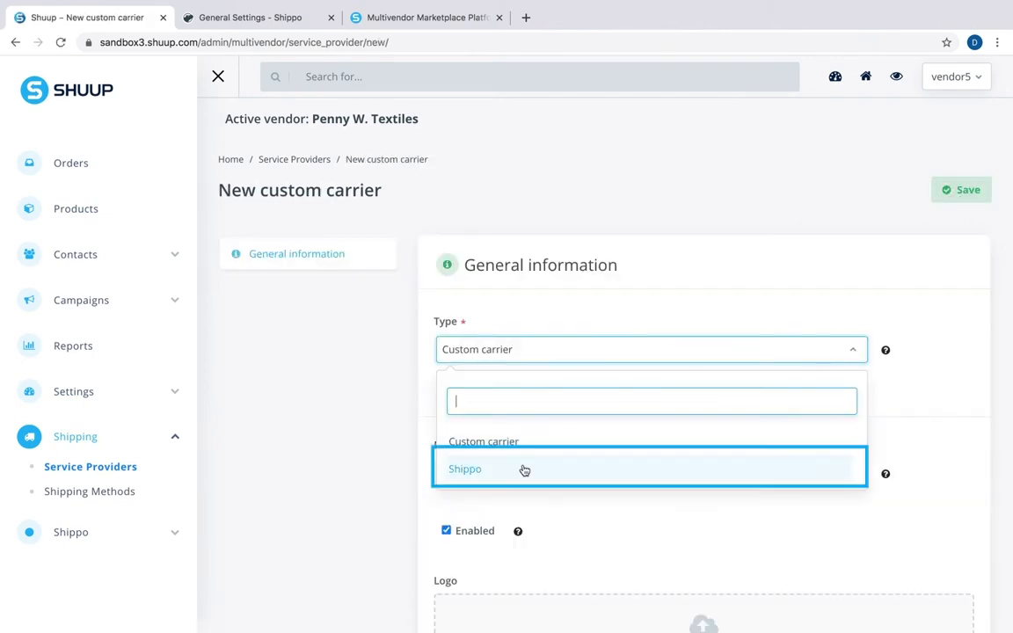
{"action": "left_click", "coordinate": [518, 479]}
Name the service provider Shippo, paste the Shippo test token as its API token and save it.
{"action": "scroll", "coordinate": [512, 481], "scroll_direction": "down", "scroll_amount": 3}
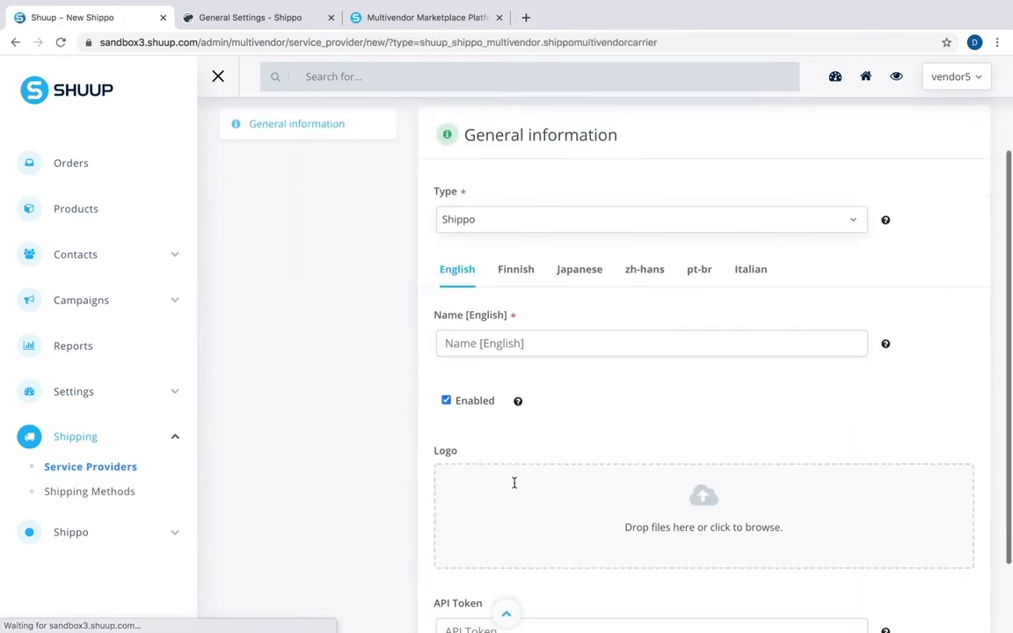
{"action": "left_click", "coordinate": [529, 290]}
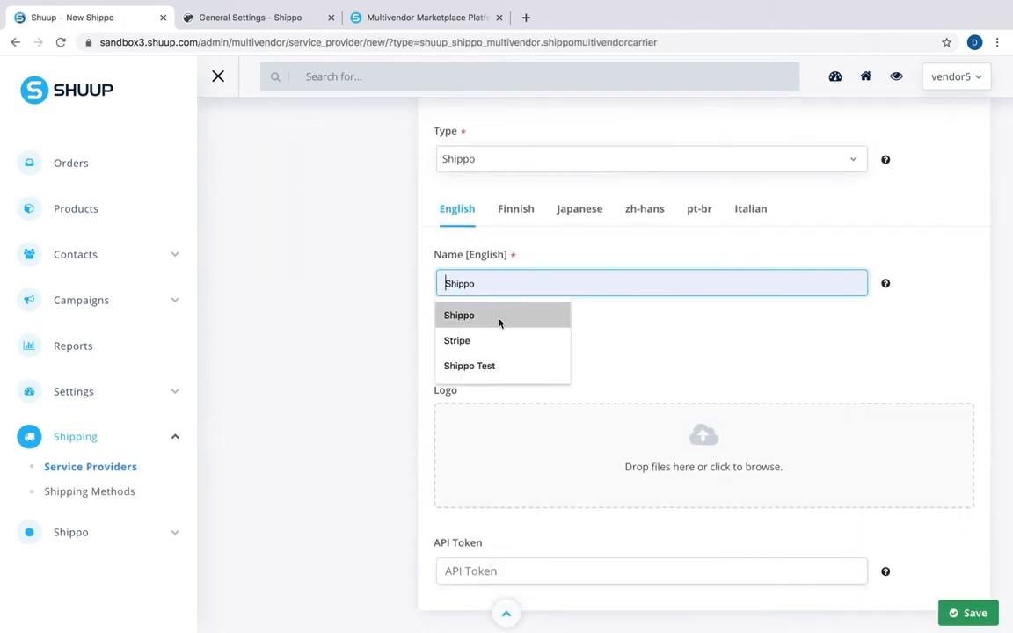
{"action": "left_click", "coordinate": [499, 321]}
{"action": "scroll", "coordinate": [515, 520], "scroll_direction": "down", "scroll_amount": 1}
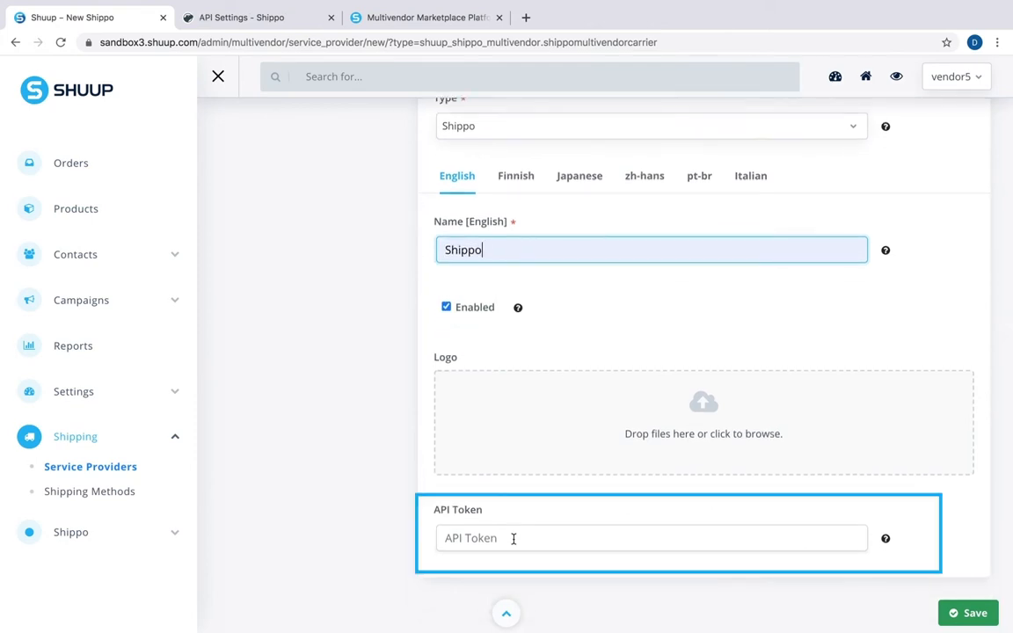
{"action": "left_click", "coordinate": [514, 538]}
{"action": "key", "text": "ctrl+v"}
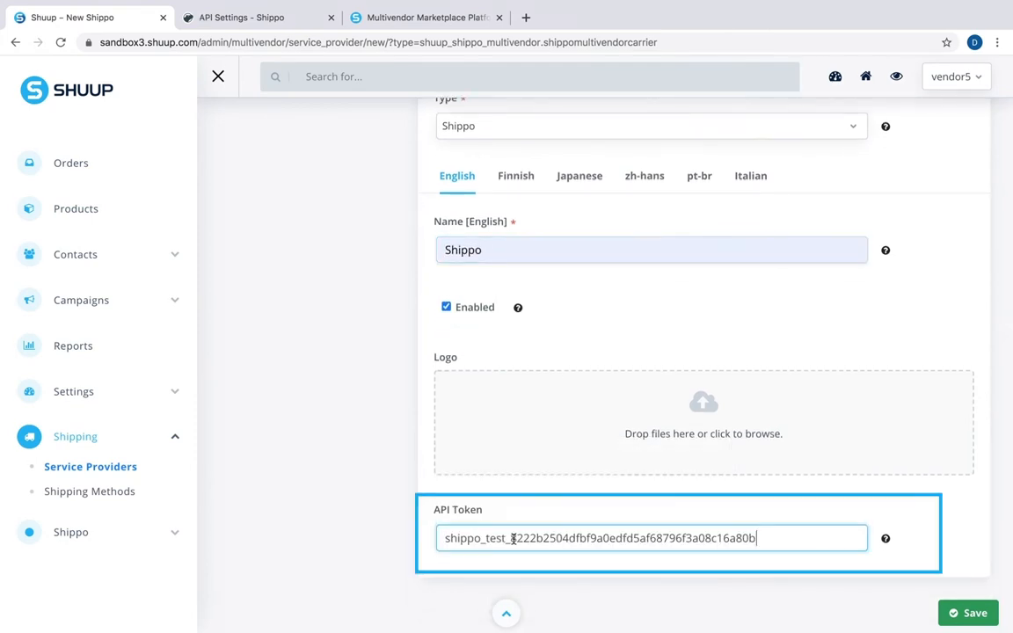
{"action": "left_click", "coordinate": [971, 617]}
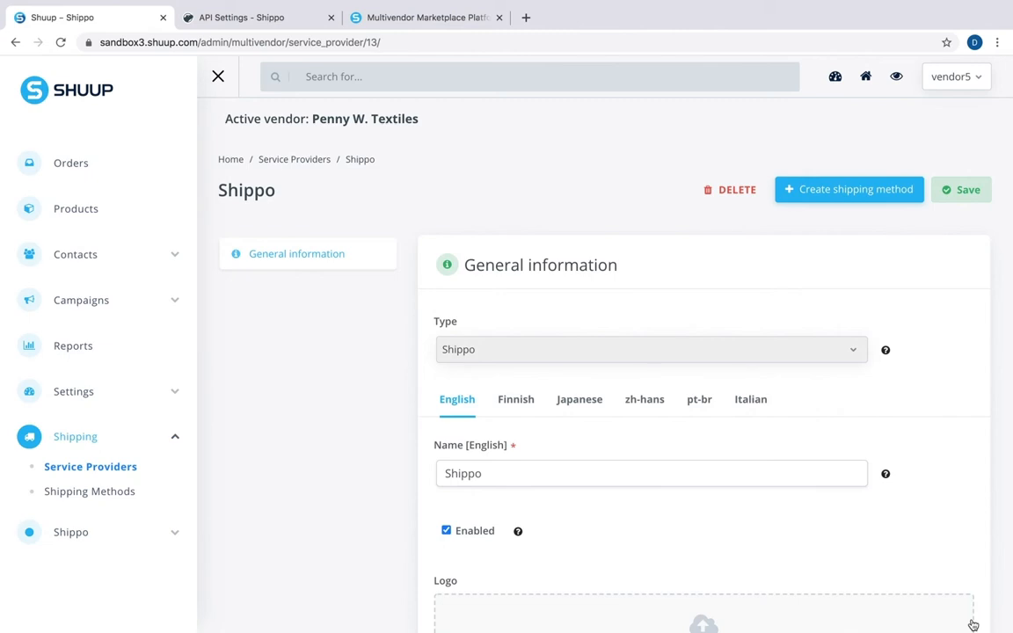
Switch back to Shippo and open the Carriers settings.
{"action": "left_click", "coordinate": [275, 22]}
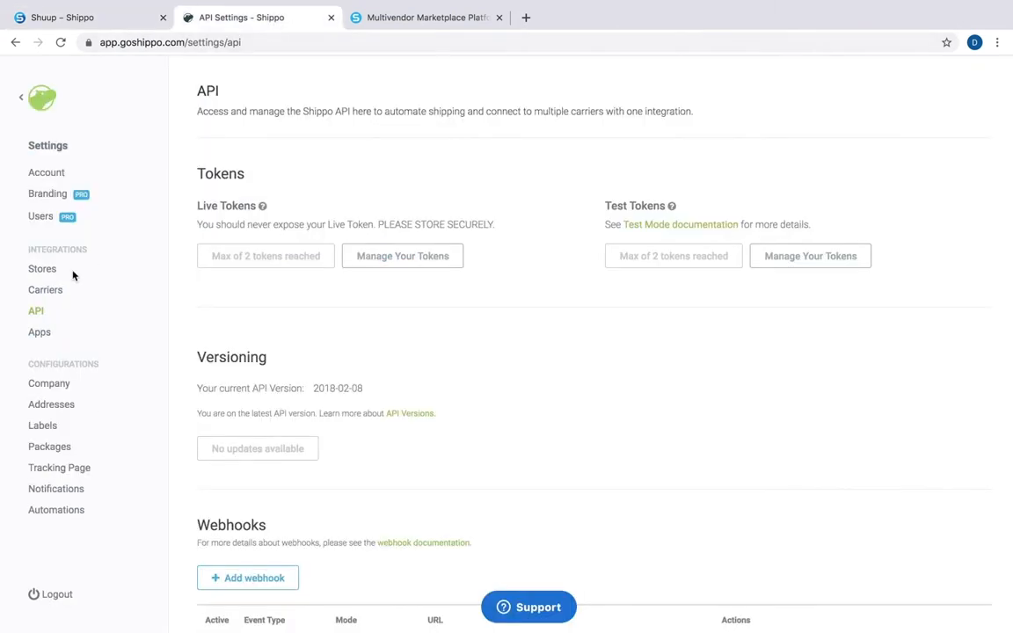
{"action": "left_click", "coordinate": [49, 290]}
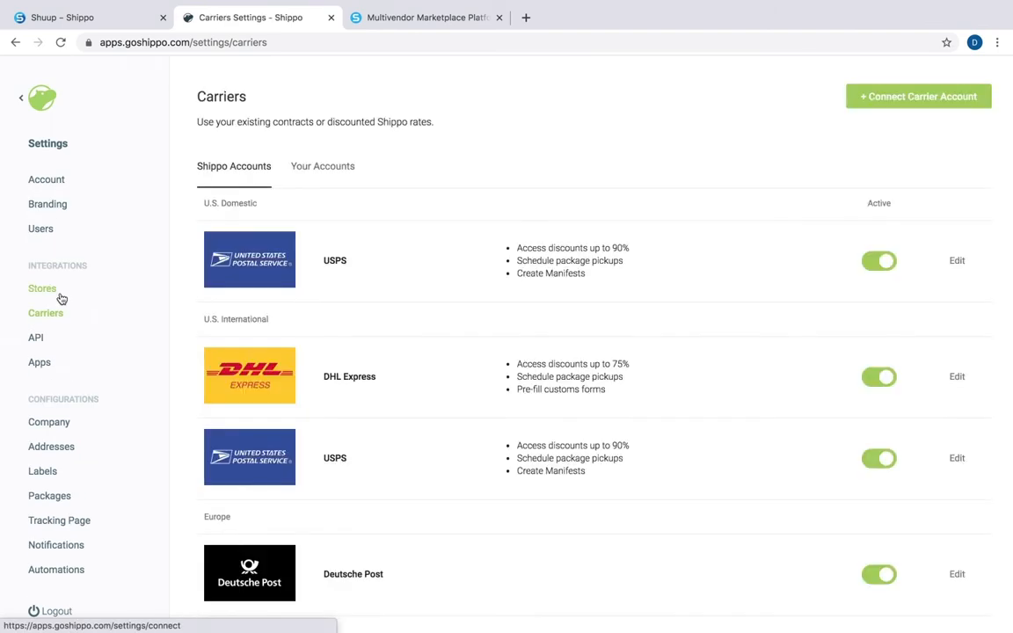
Switch back to the Shuup vendor admin, open the Shippo carrier accounts and synchronize them with Shippo.
{"action": "scroll", "coordinate": [358, 379], "scroll_direction": "down", "scroll_amount": 2}
{"action": "scroll", "coordinate": [358, 379], "scroll_direction": "up", "scroll_amount": 1}
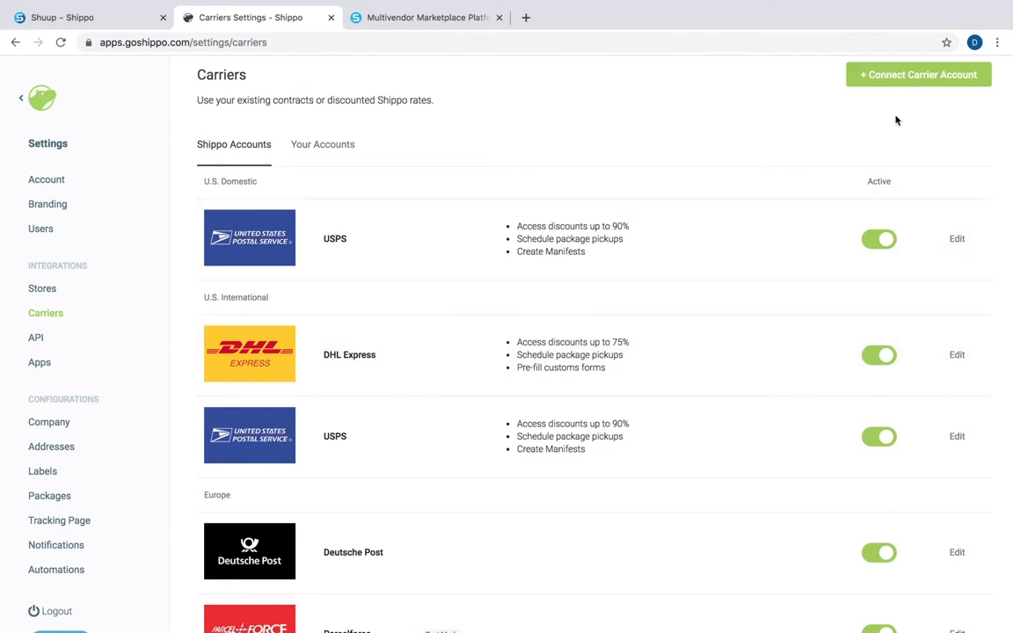
{"action": "left_click", "coordinate": [80, 18]}
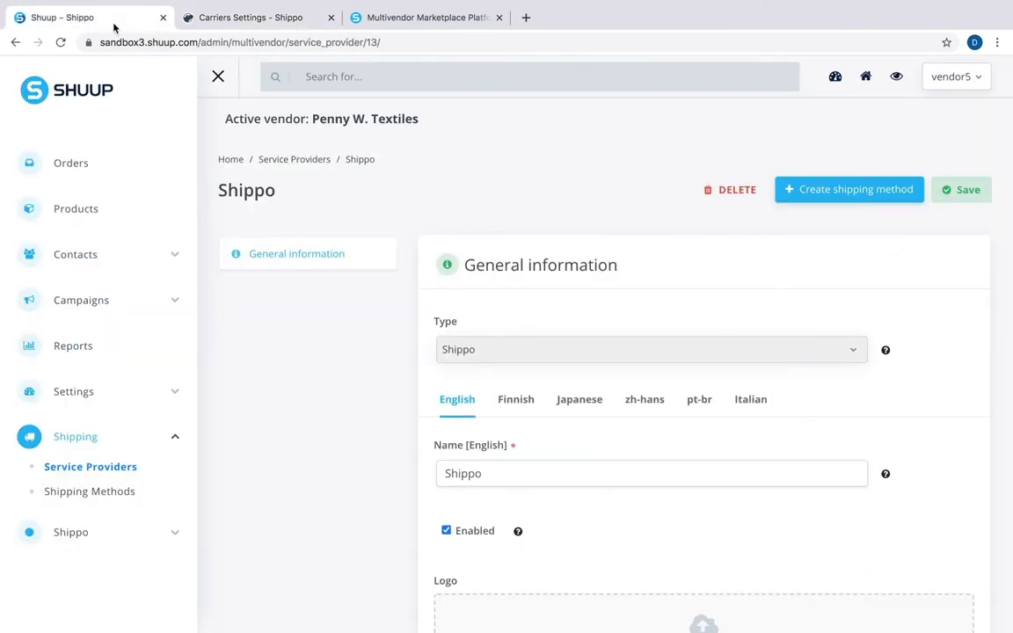
{"action": "left_click", "coordinate": [134, 532]}
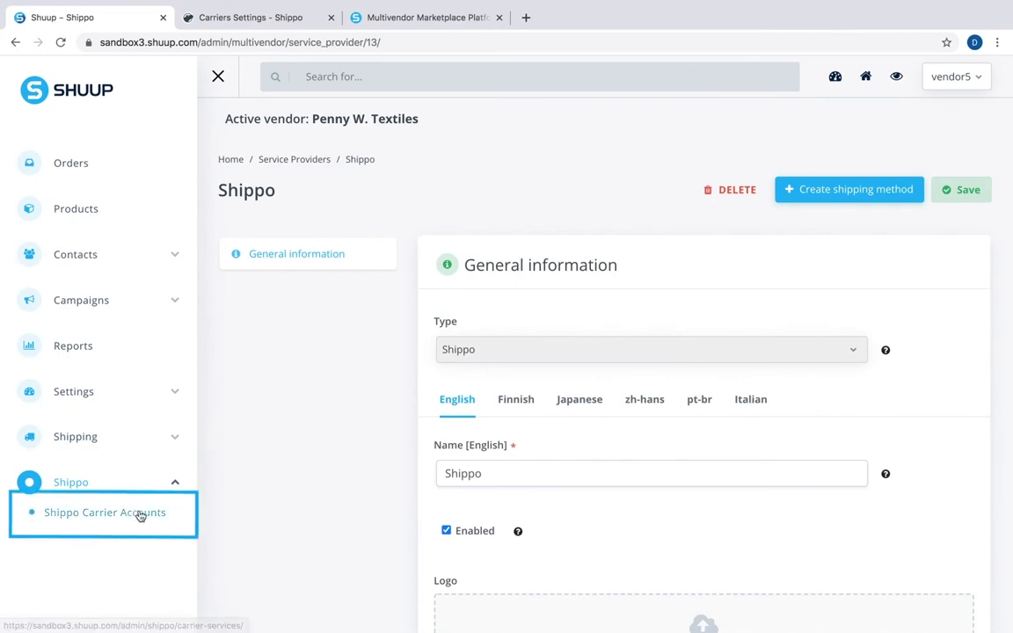
{"action": "left_click", "coordinate": [139, 516]}
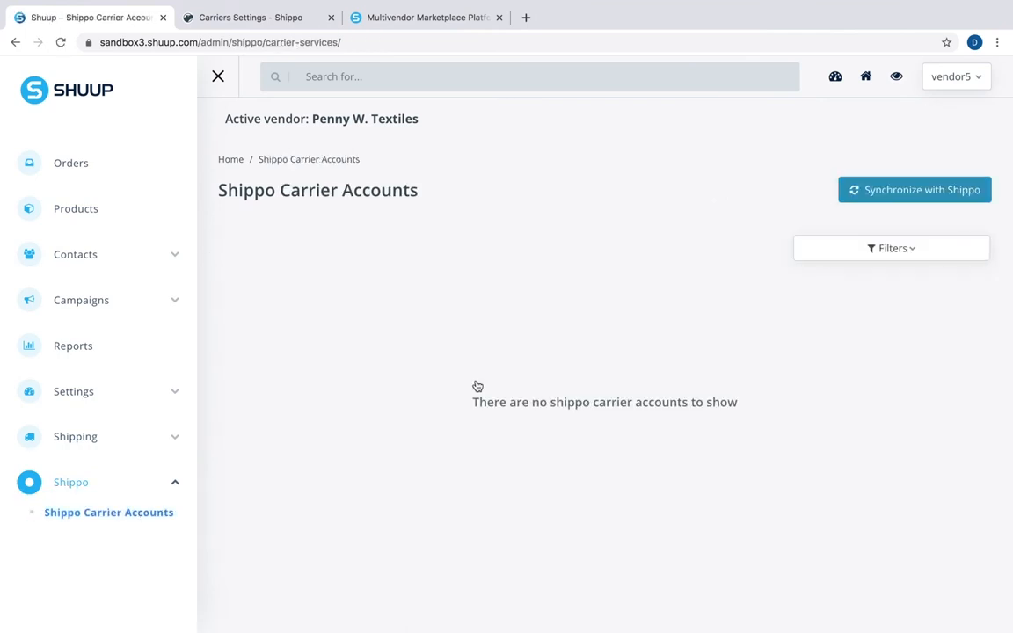
{"action": "left_click", "coordinate": [952, 198]}
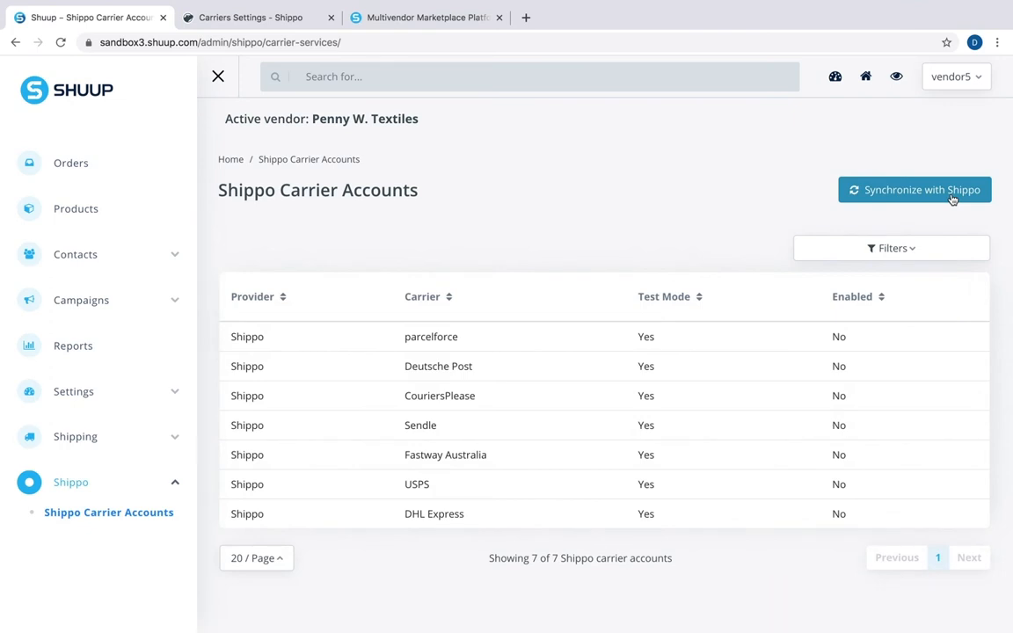
Enable the parcelforce carrier account and save it.
{"action": "left_click", "coordinate": [839, 336]}
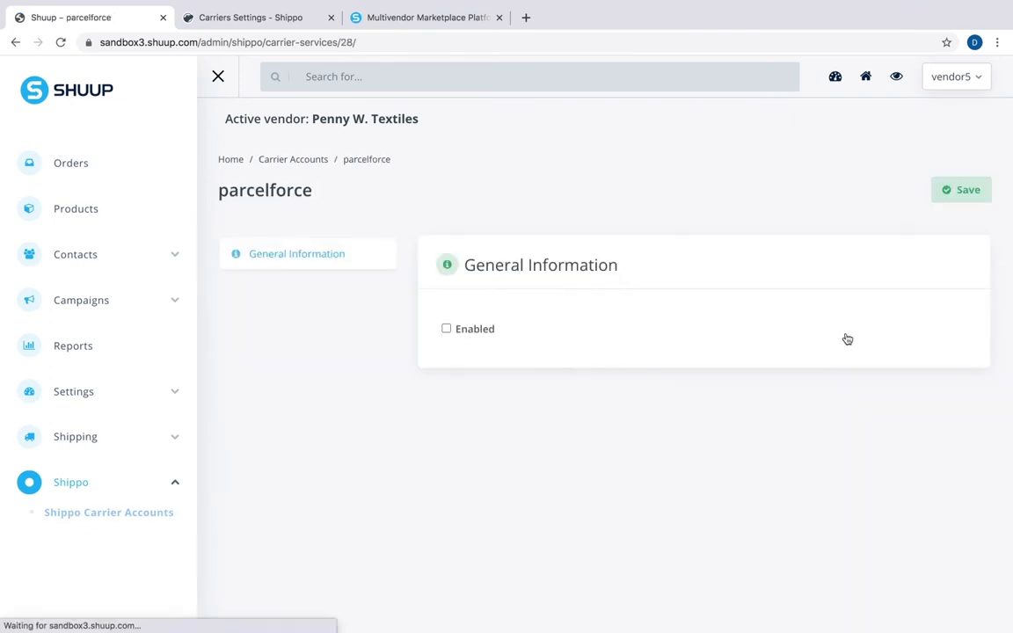
{"action": "left_click", "coordinate": [445, 328]}
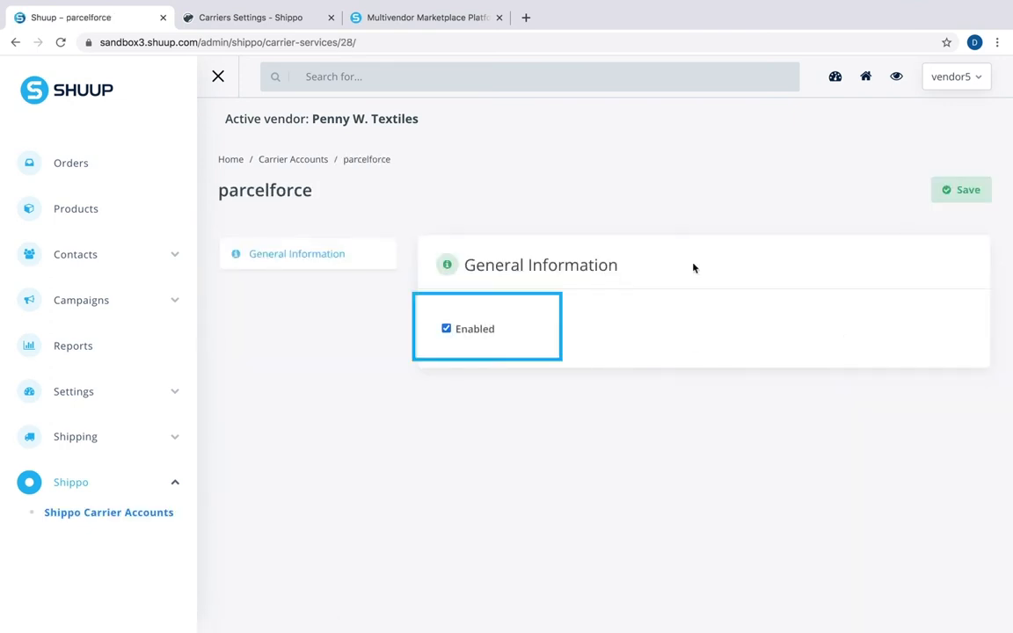
{"action": "left_click", "coordinate": [956, 202]}
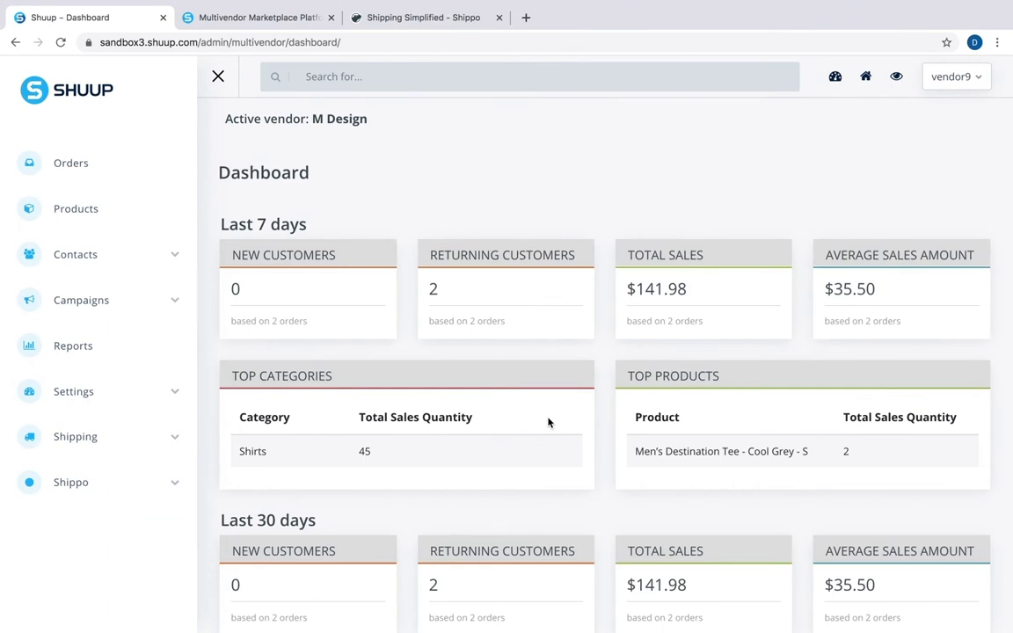
Create a new shipping method in the vendor's Shipping Methods and choose Shippo as its carrier.
{"action": "left_click", "coordinate": [165, 436]}
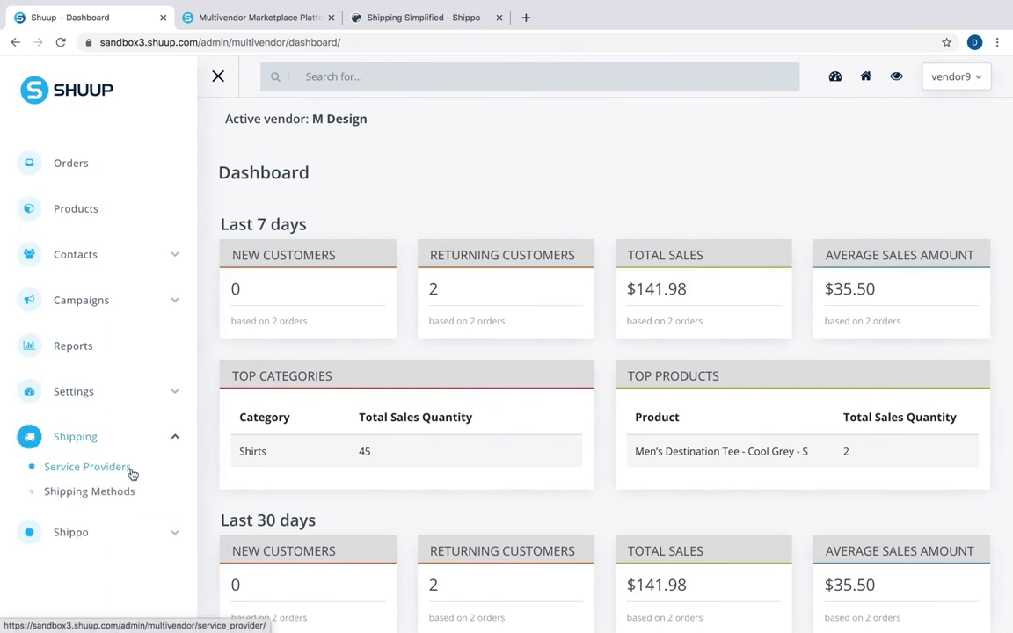
{"action": "left_click", "coordinate": [131, 474]}
{"action": "left_click", "coordinate": [131, 456]}
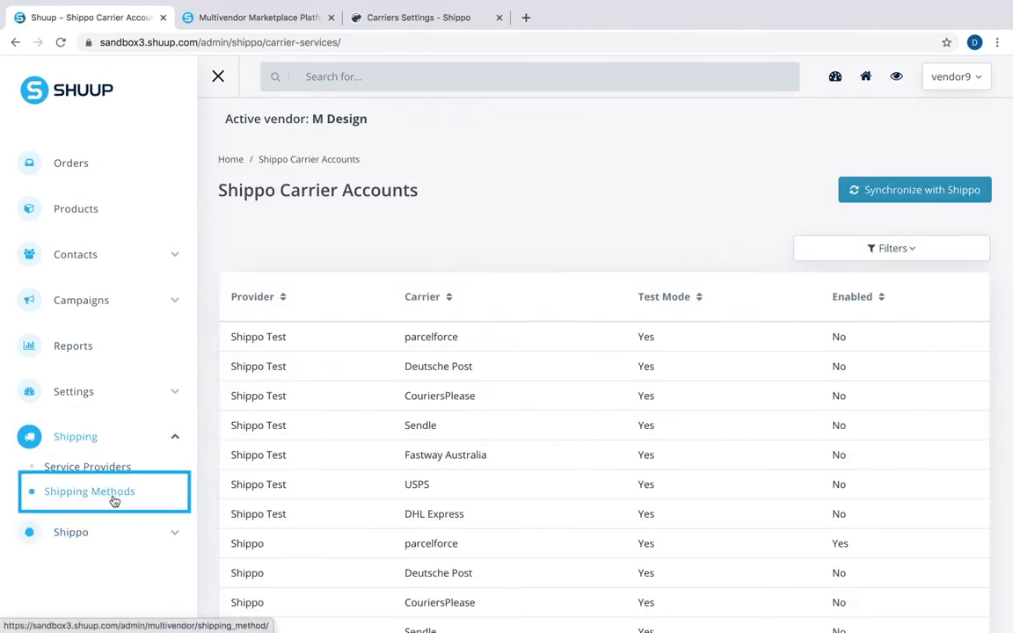
{"action": "left_click", "coordinate": [113, 499]}
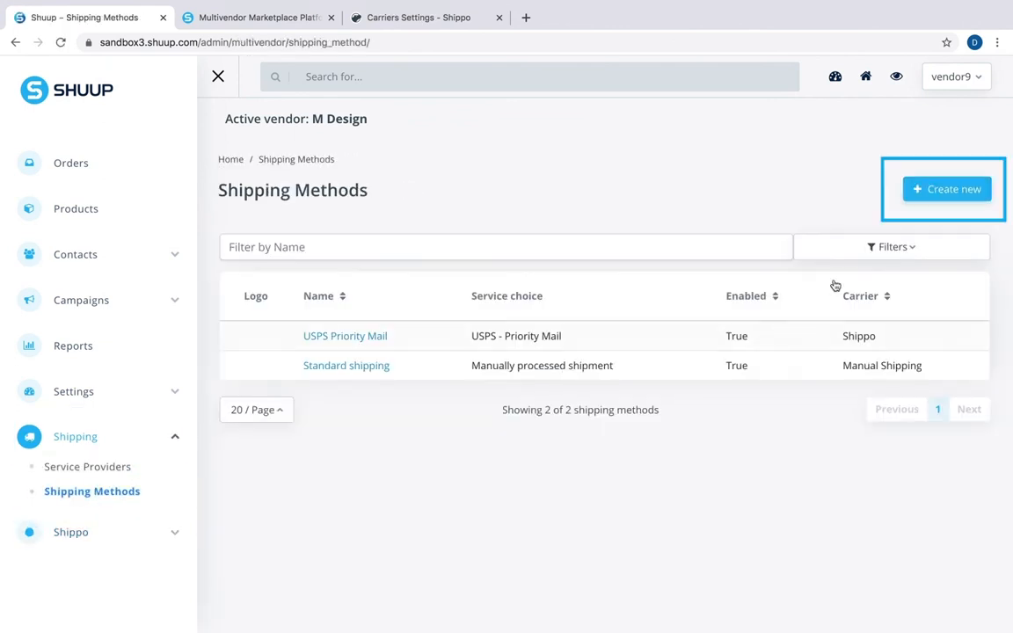
{"action": "left_click", "coordinate": [940, 189]}
{"action": "left_click", "coordinate": [795, 231]}
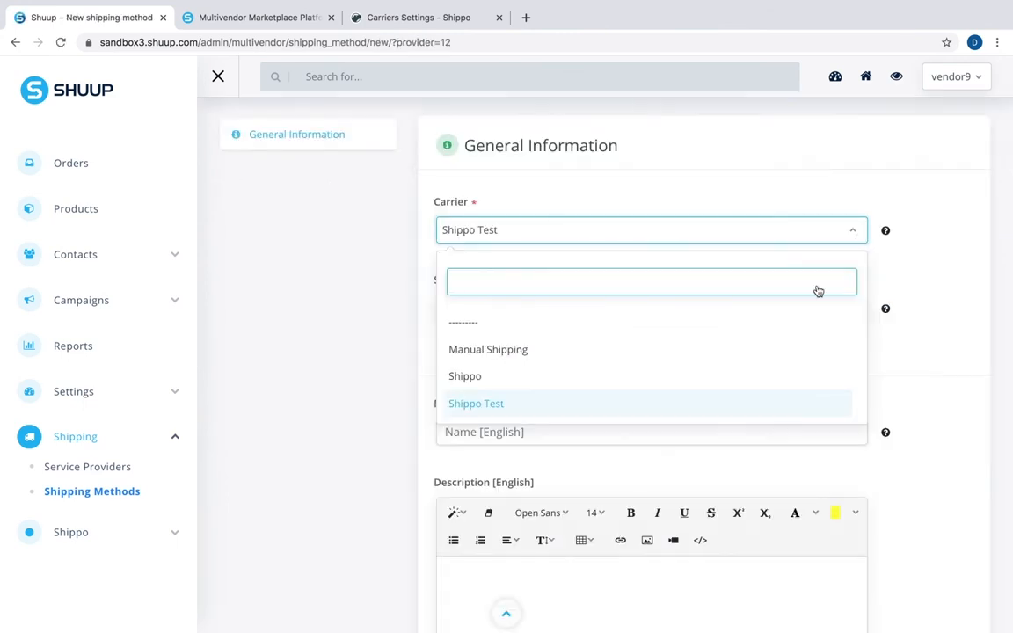
{"action": "left_click", "coordinate": [774, 383]}
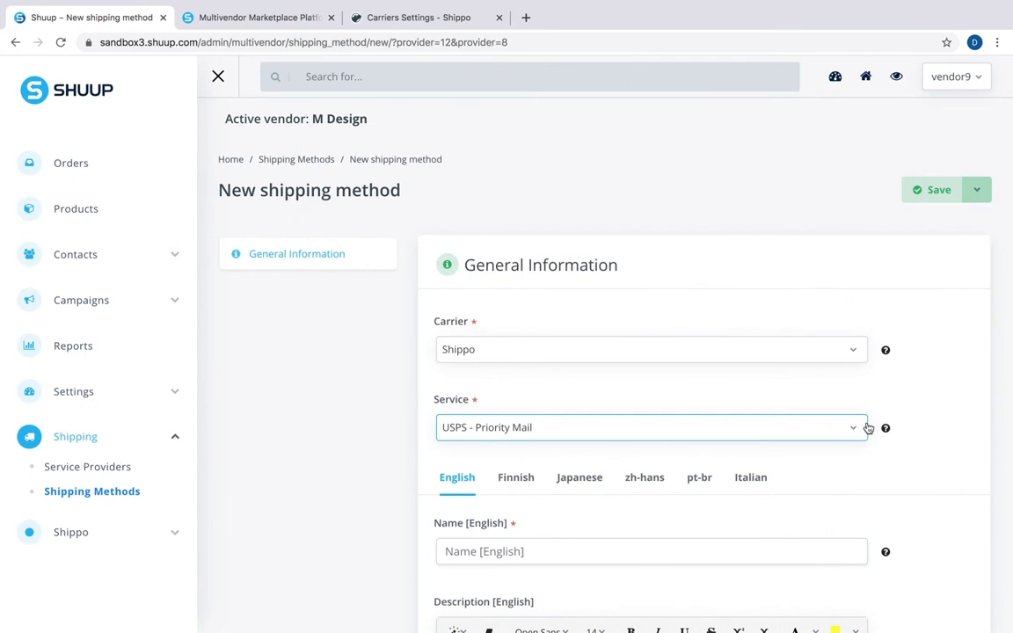
Set the service to USPS - Priority Mail Express, name the shipping method "Shippo shipping" and save it.
{"action": "scroll", "coordinate": [867, 427], "scroll_direction": "down", "scroll_amount": 2}
{"action": "left_click", "coordinate": [861, 341]}
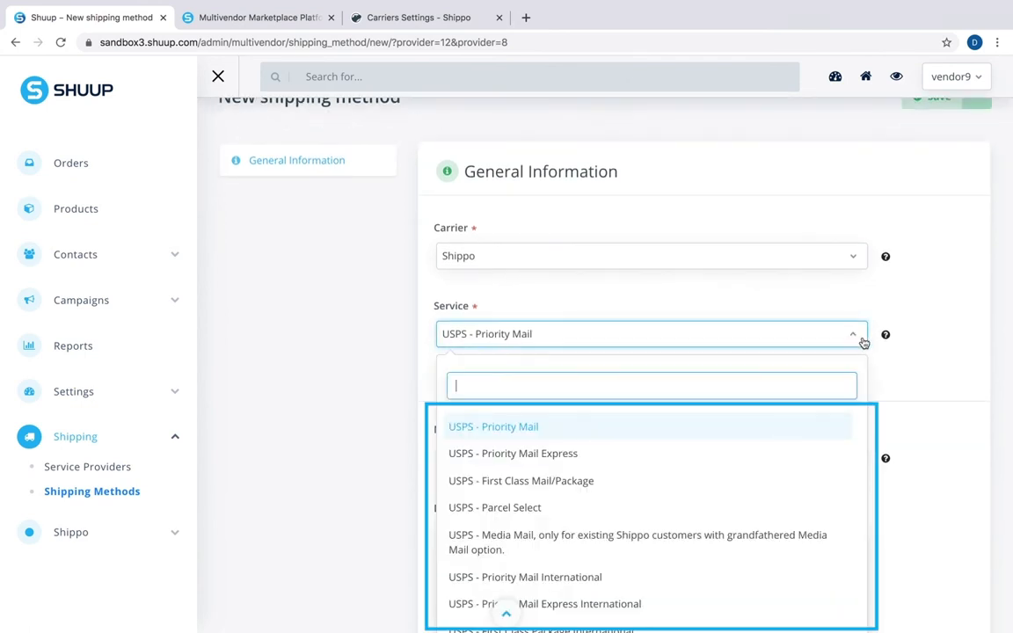
{"action": "scroll", "coordinate": [768, 466], "scroll_direction": "down", "scroll_amount": 2}
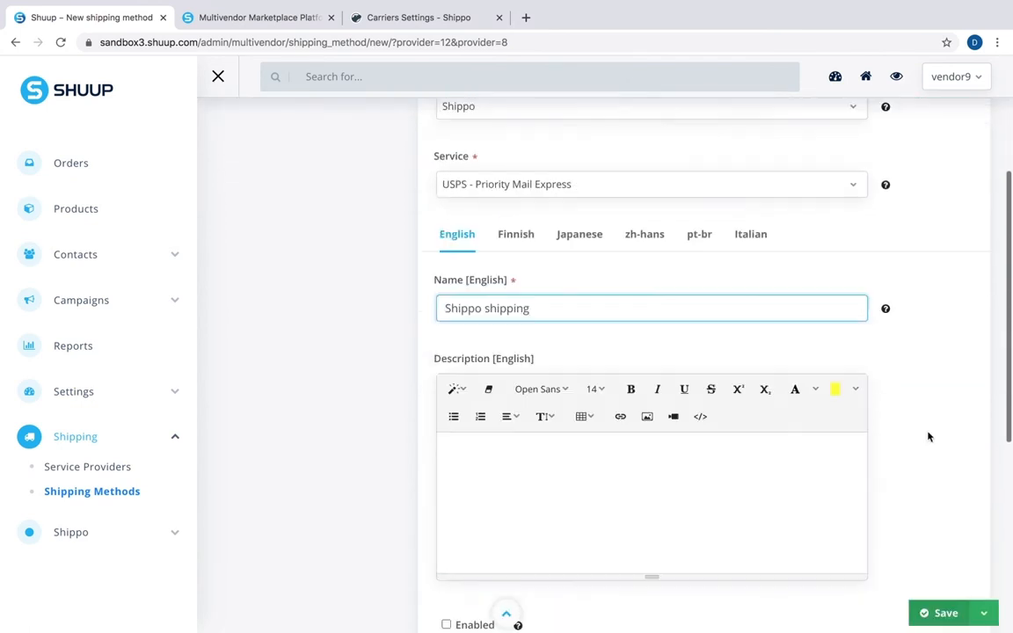
{"action": "scroll", "coordinate": [927, 437], "scroll_direction": "down", "scroll_amount": 1}
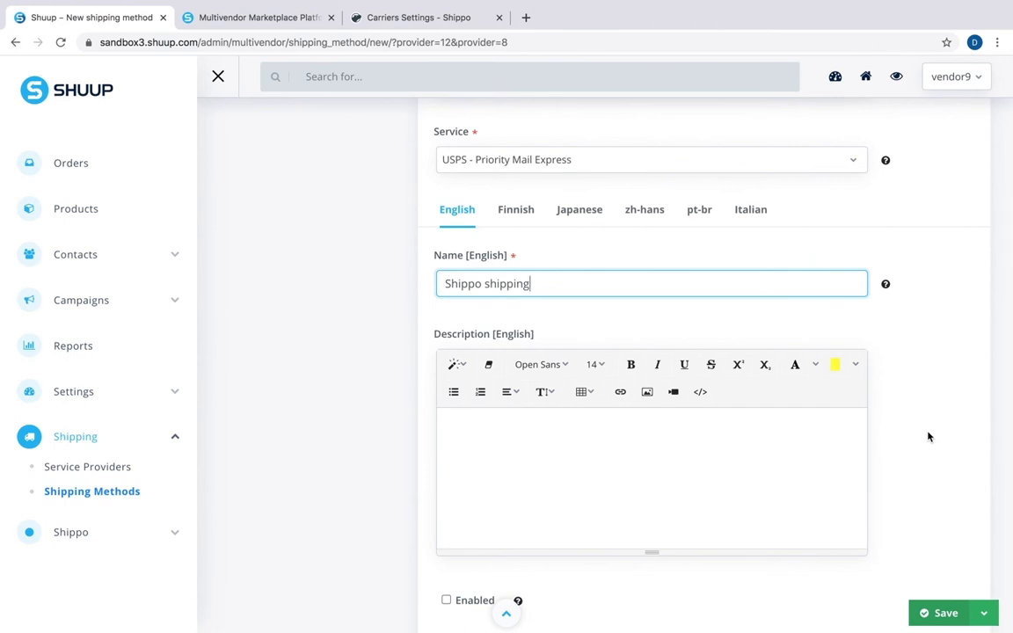
{"action": "scroll", "coordinate": [928, 437], "scroll_direction": "down", "scroll_amount": 1}
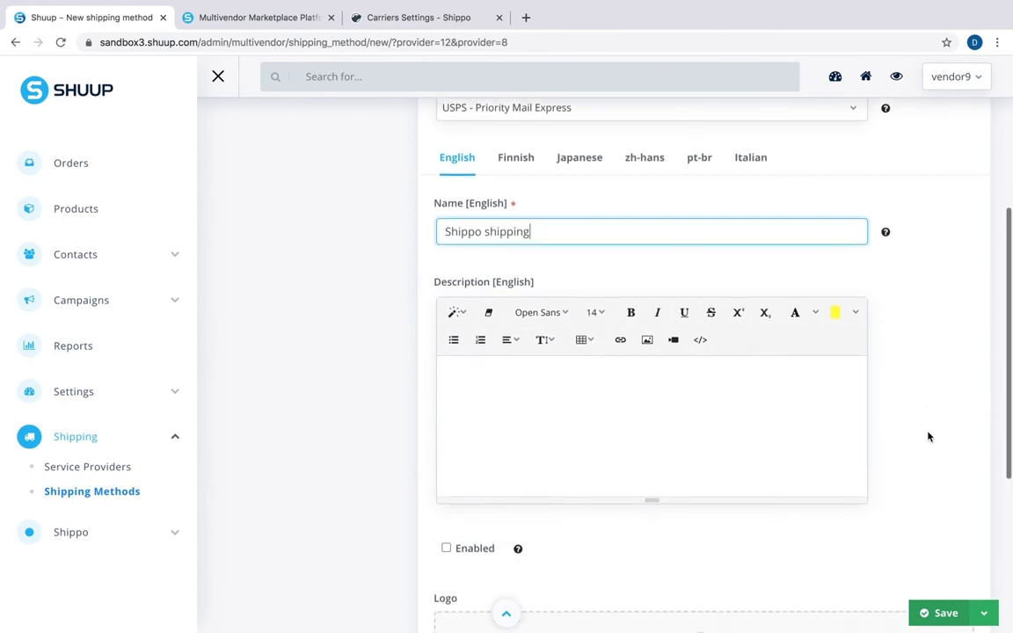
{"action": "left_click", "coordinate": [950, 622]}
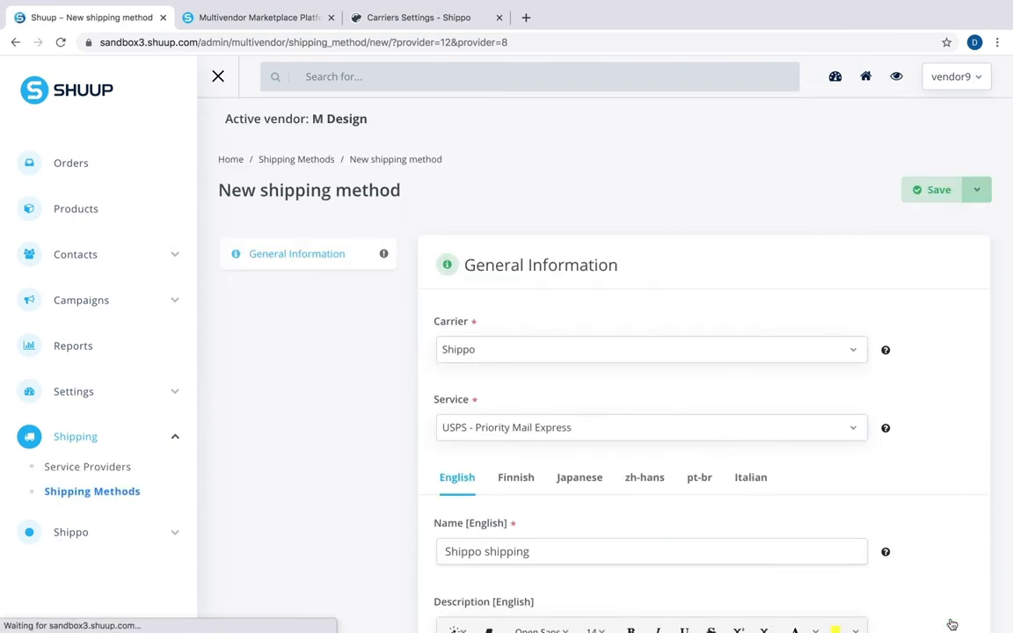